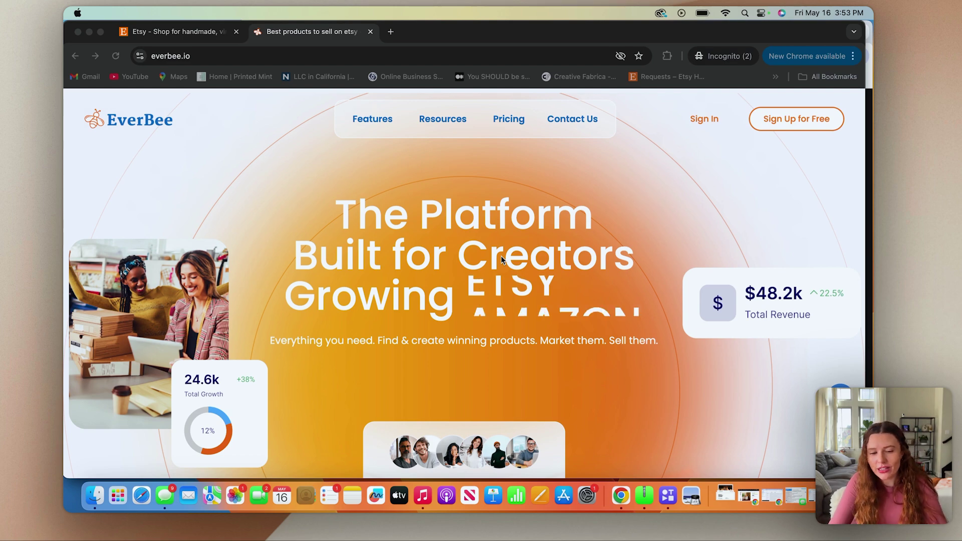
Skim the EverBee homepage to see what the platform offers creators
scroll(650, 280, down, 4)
scroll(650, 284, down, 10)
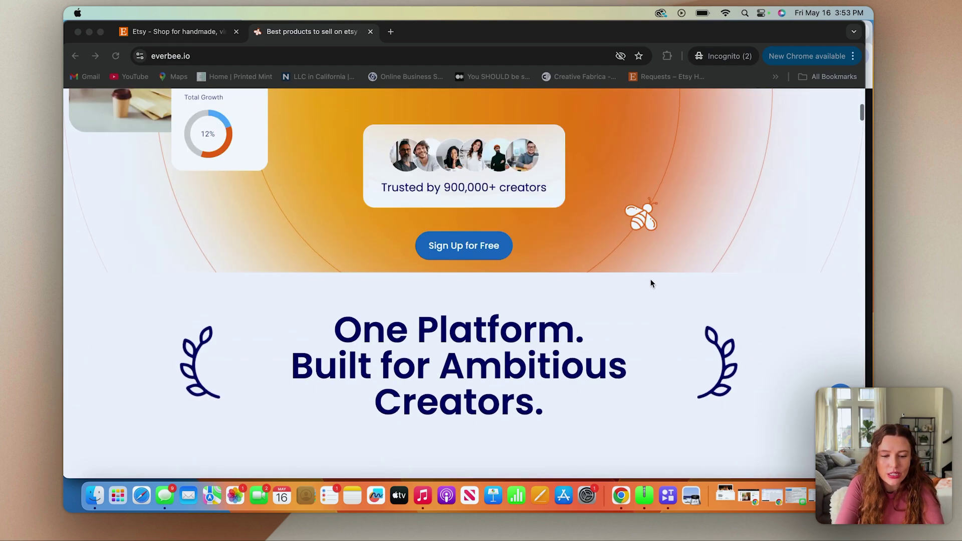
scroll(651, 284, down, 2)
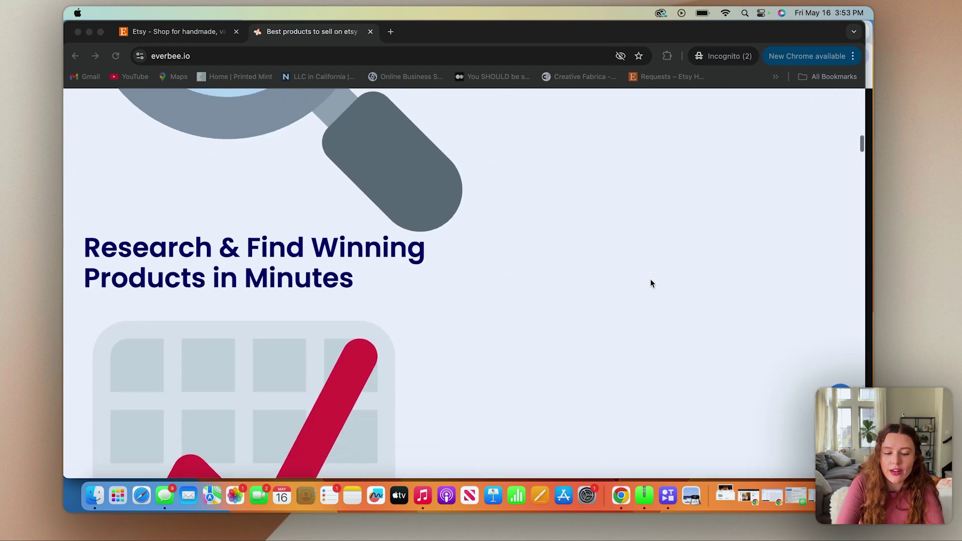
scroll(650, 281, up, 15)
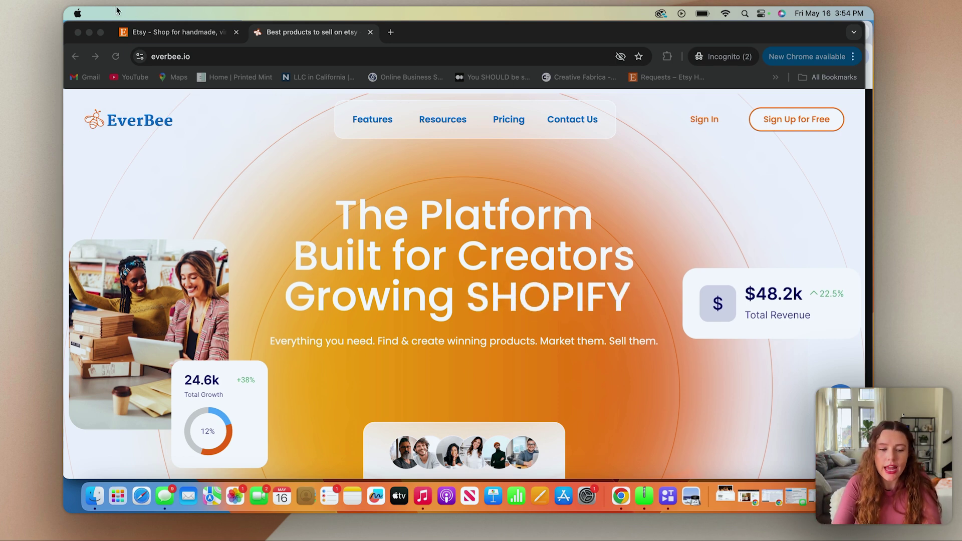
Switch to the Etsy page, enter "book lover" in the search and run the suggested search "book lover gift"
click(180, 38)
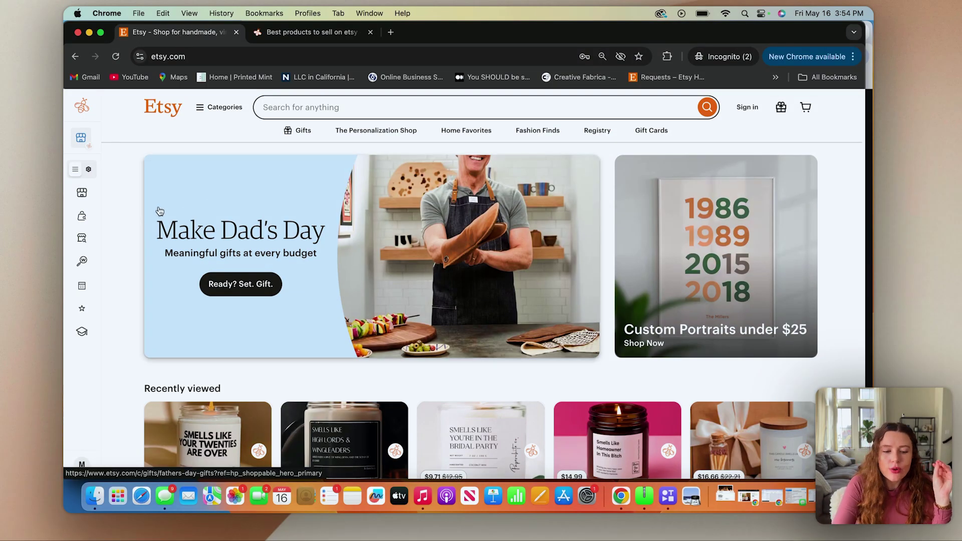
mouse_move(82, 137)
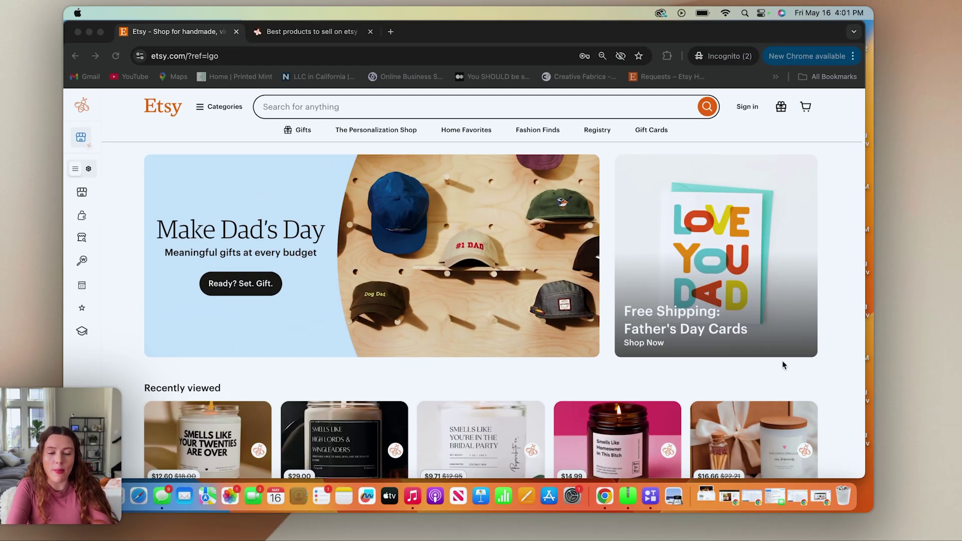
click(327, 108)
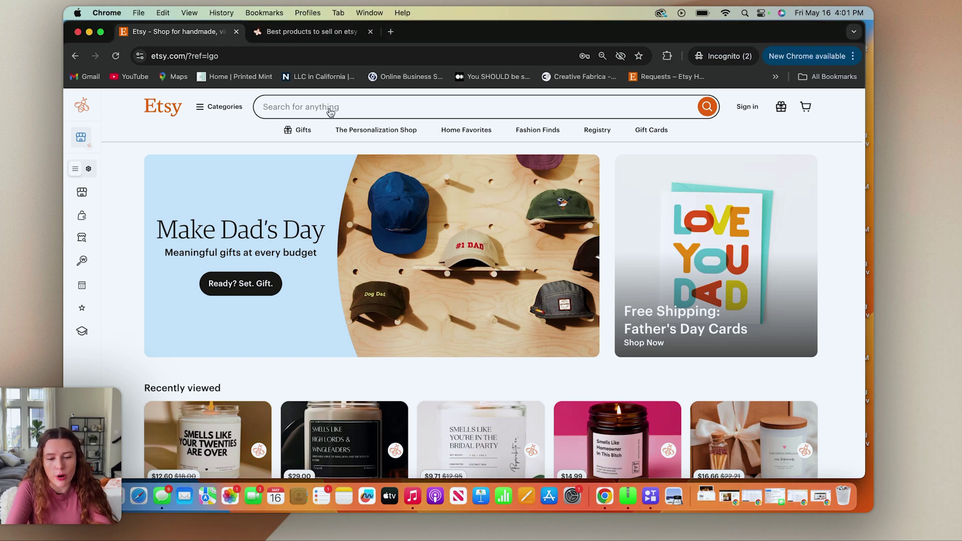
click(331, 109)
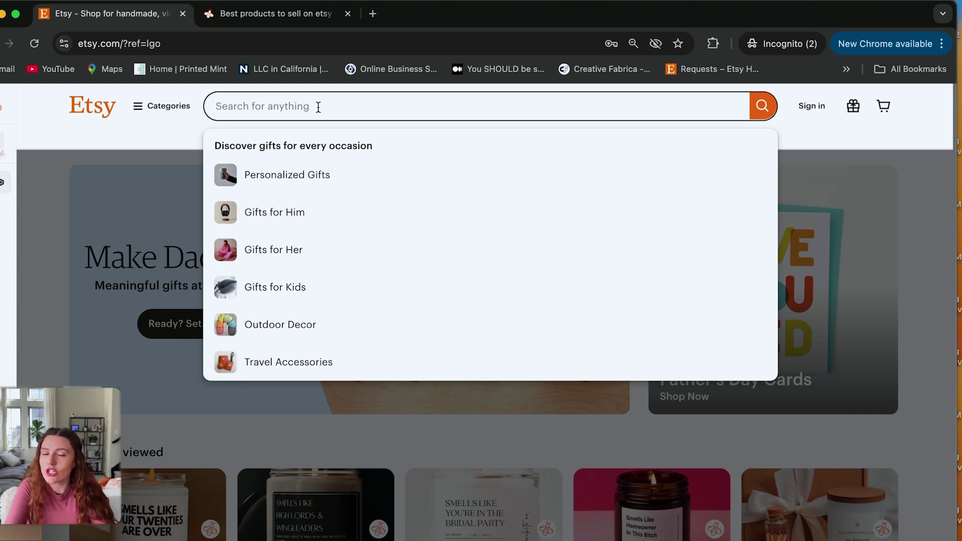
text(book)
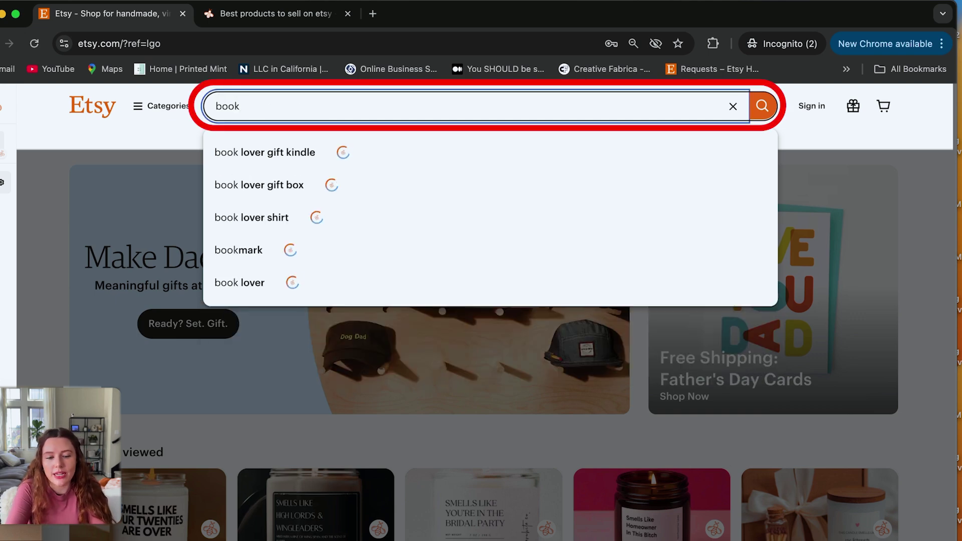
text( lo)
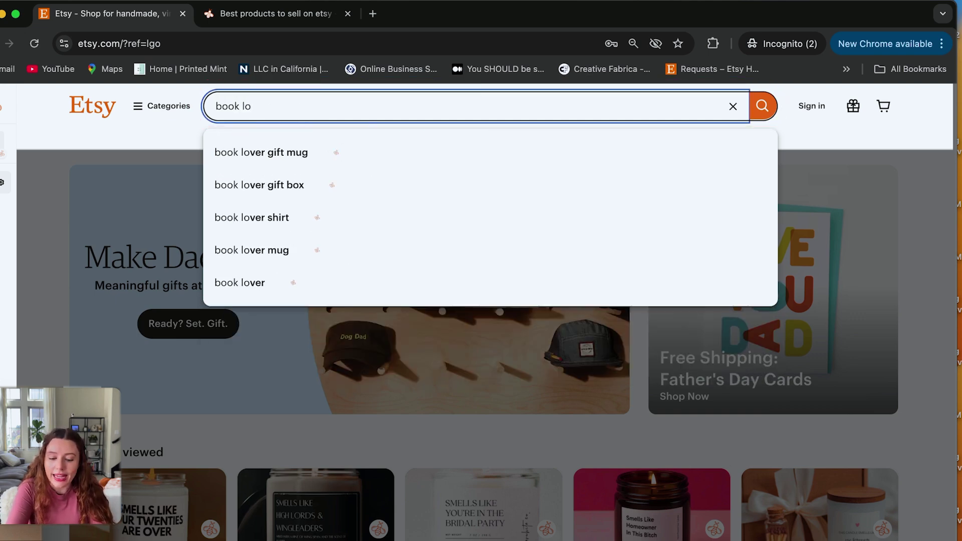
text(v)
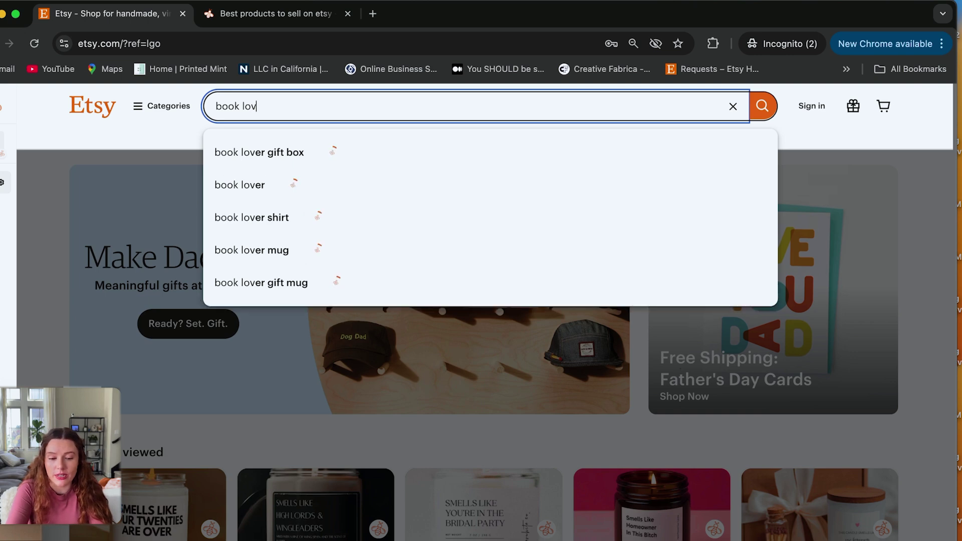
text(er)
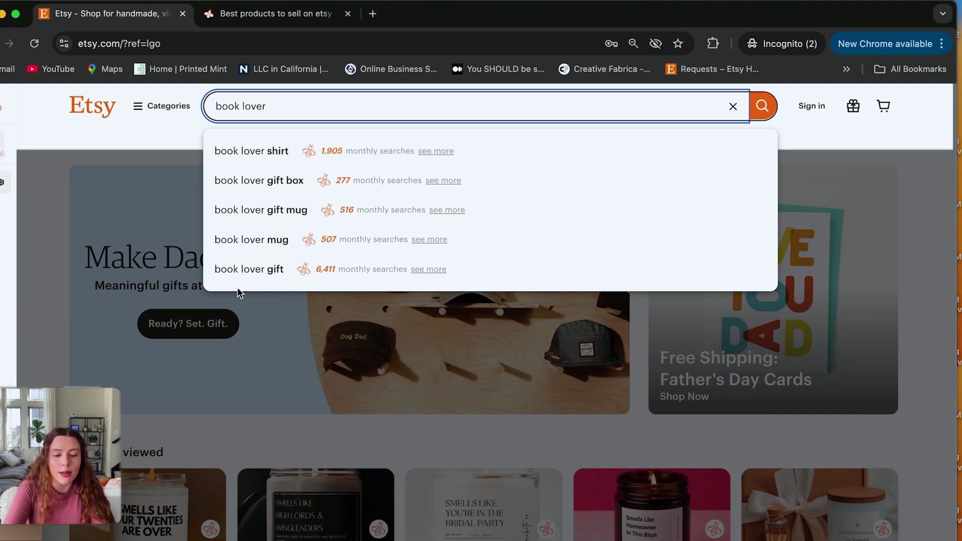
click(289, 282)
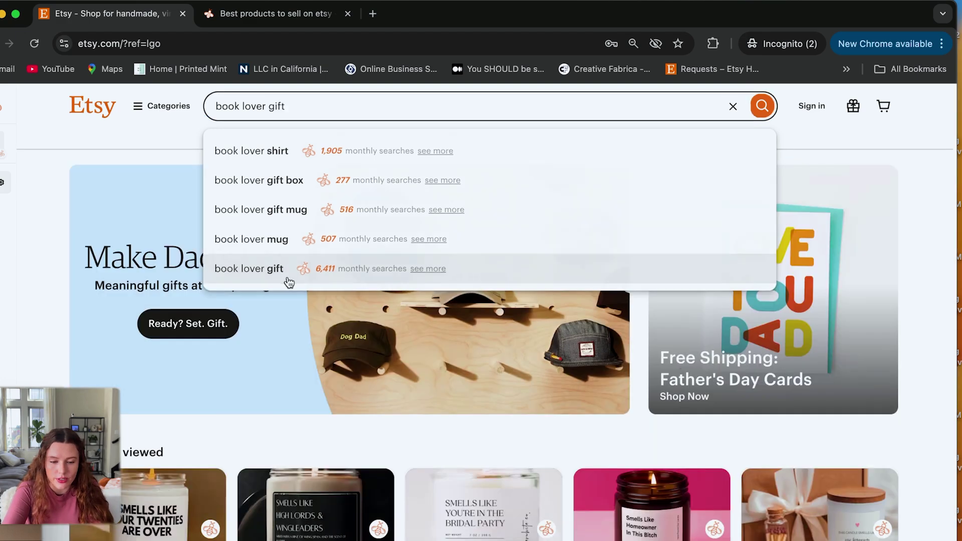
Open the EverBee listing details for the JamesWax "Smells like just one more chapter" candle in the search results
scroll(236, 325, down, 2)
scroll(236, 325, down, 5)
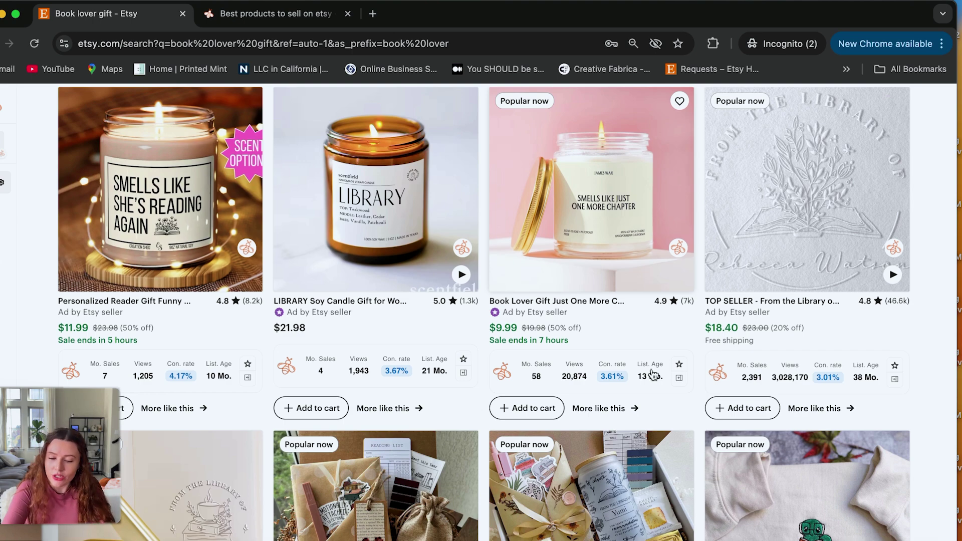
click(680, 381)
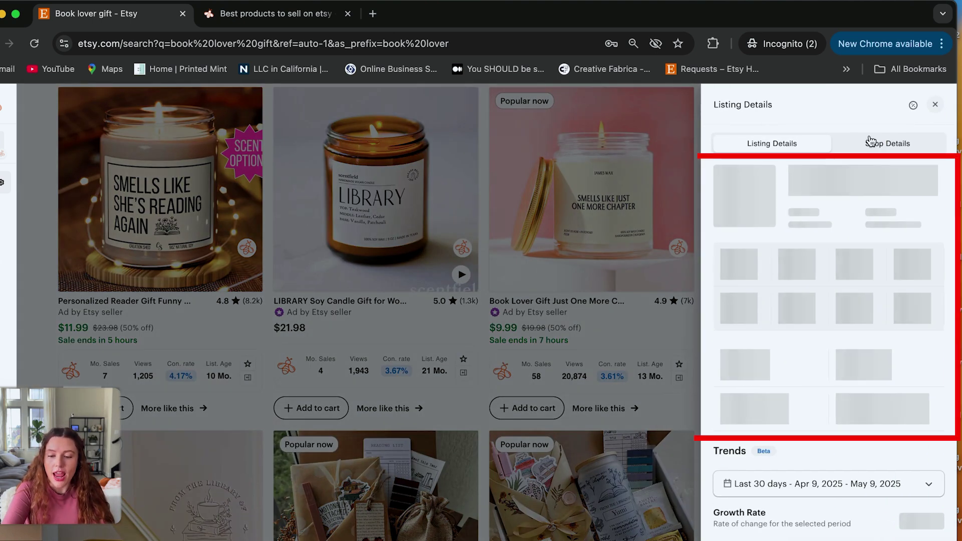
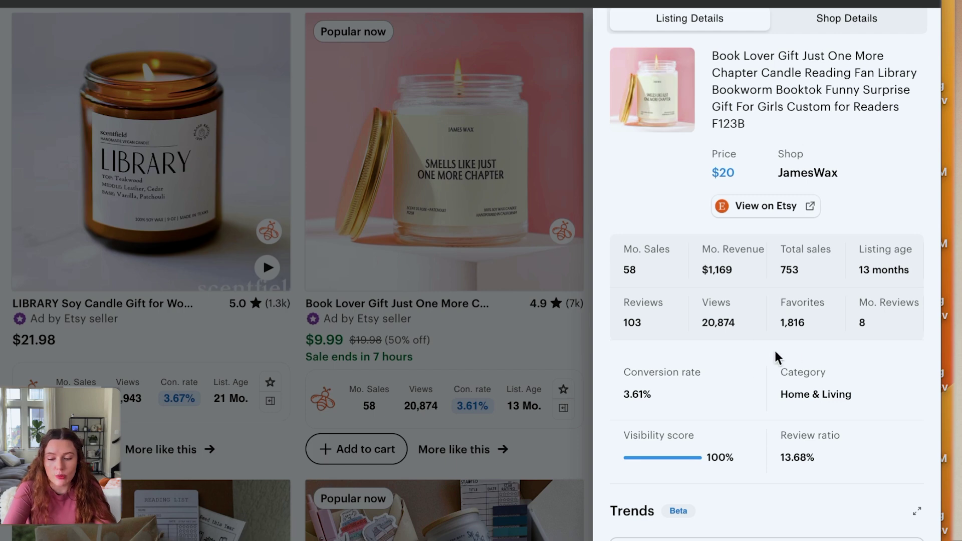
scroll(774, 352, up, 1)
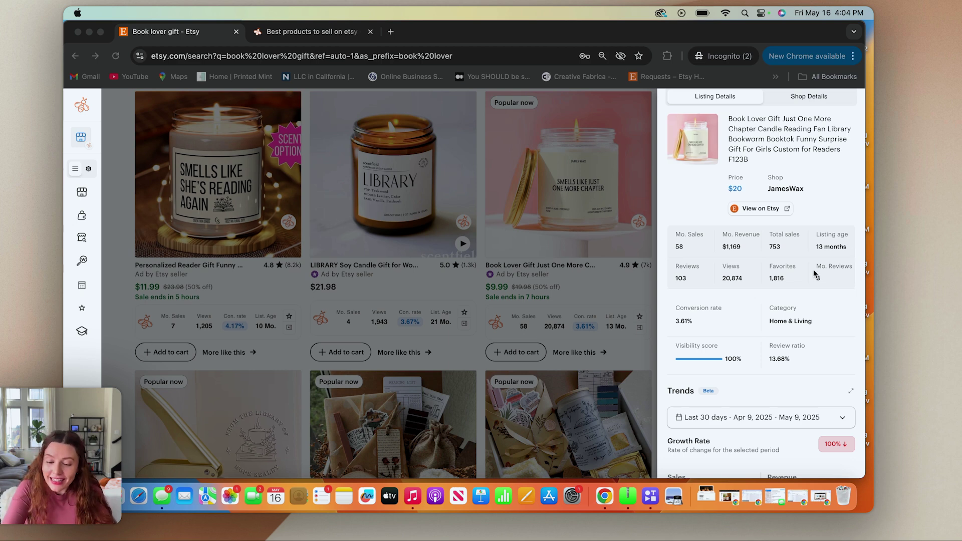
Set the candle listing's Trends period to the last 12 months and inspect its sales chart
scroll(813, 273, down, 5)
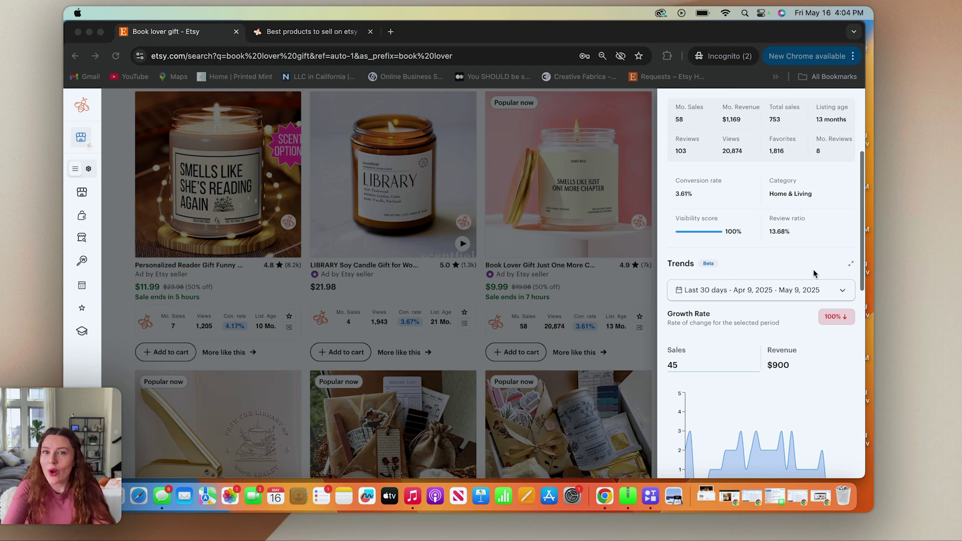
scroll(814, 273, down, 2)
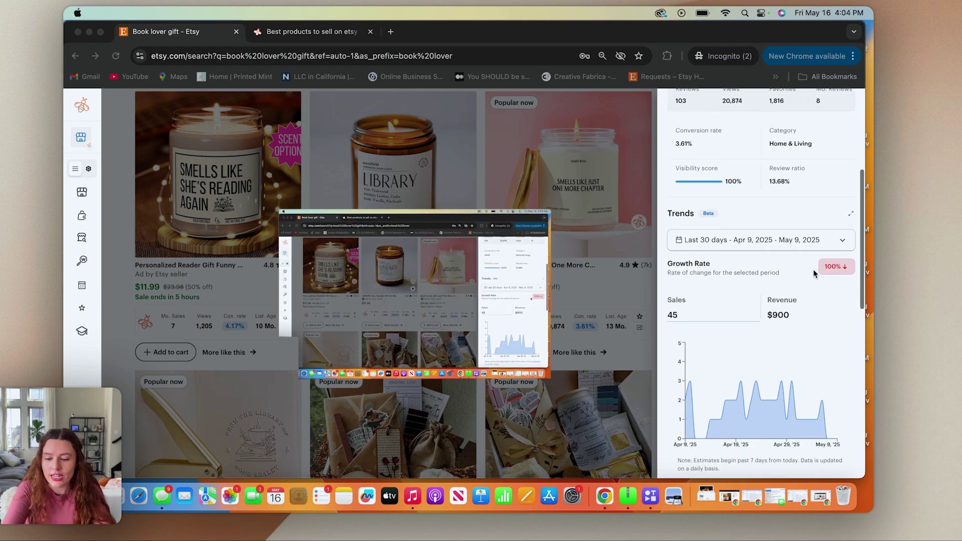
scroll(813, 269, down, 3)
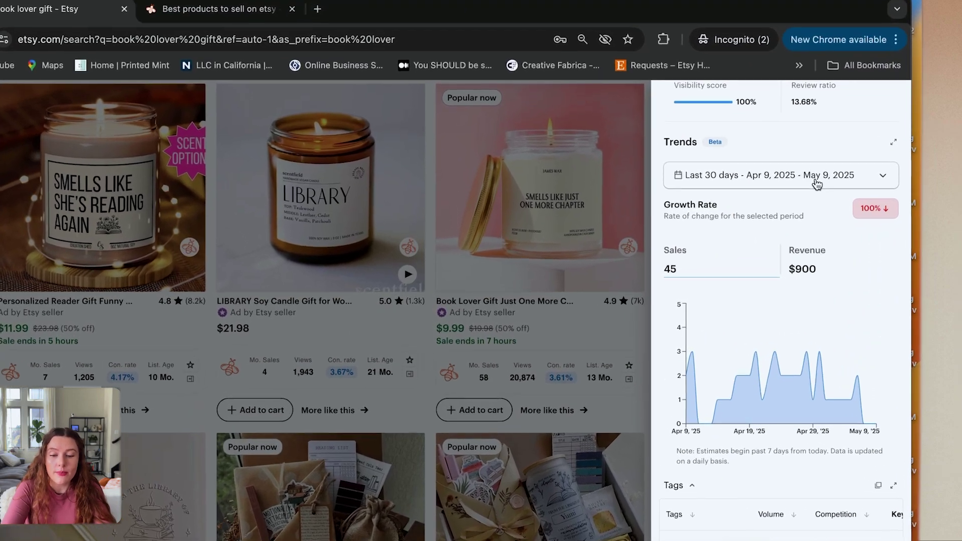
click(799, 186)
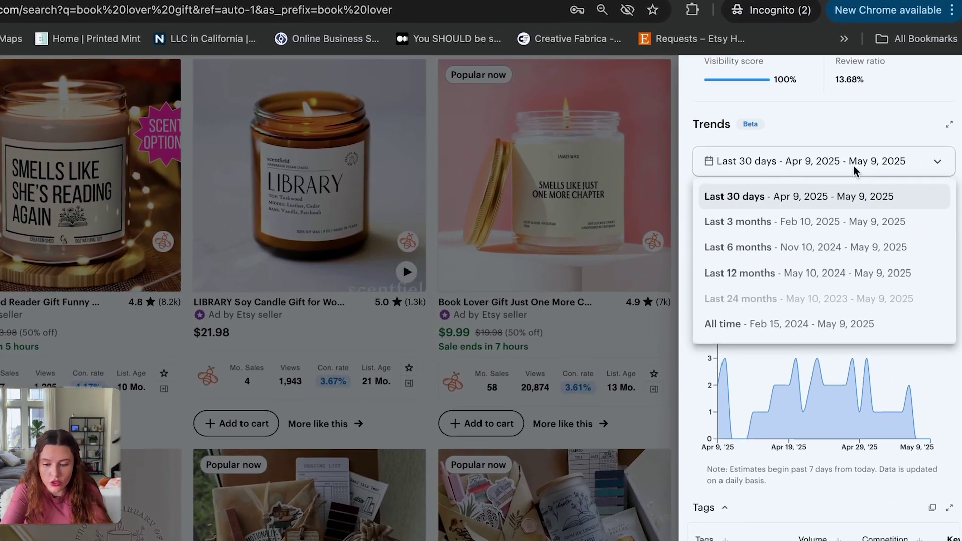
click(852, 271)
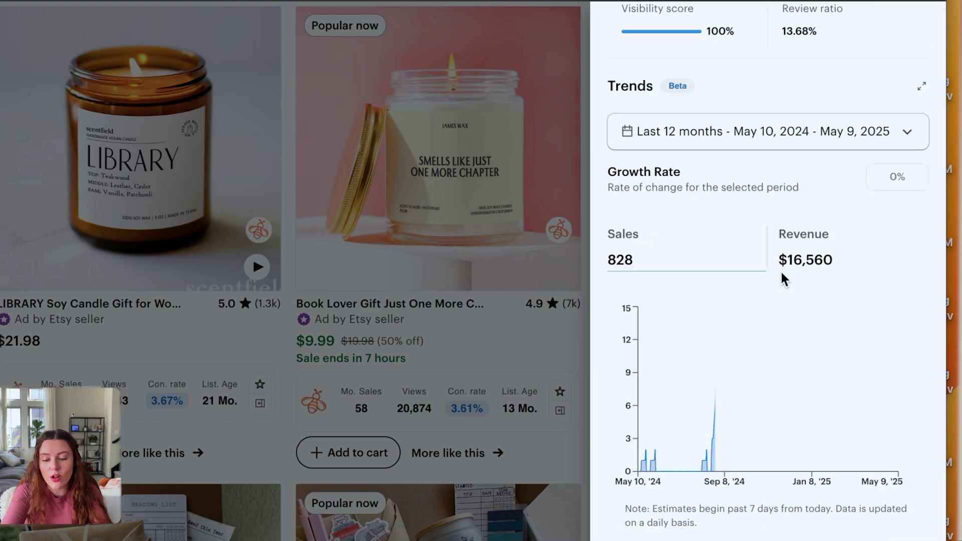
mouse_move(654, 378)
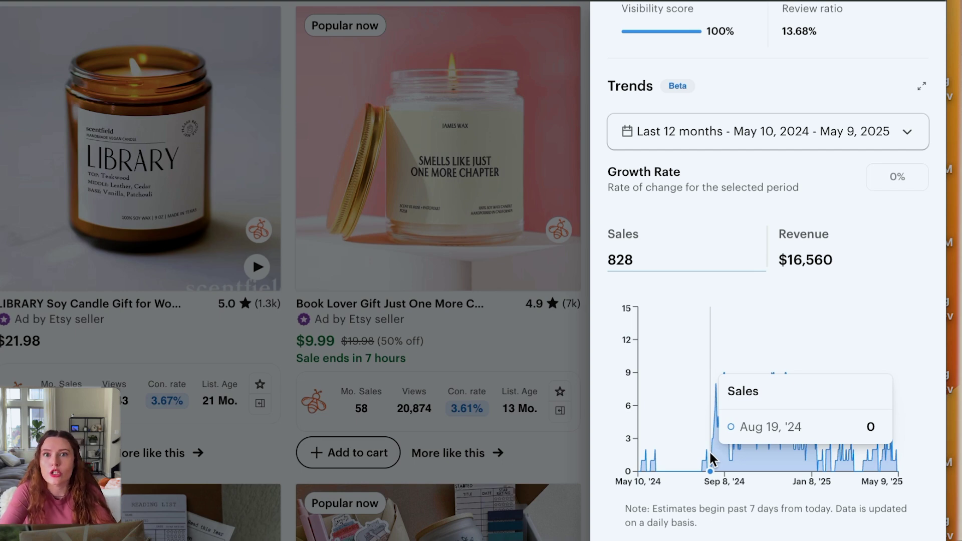
Examine the candle listing's tags, comparing search volume, competition and keyword score for each tag
scroll(726, 461, down, 7)
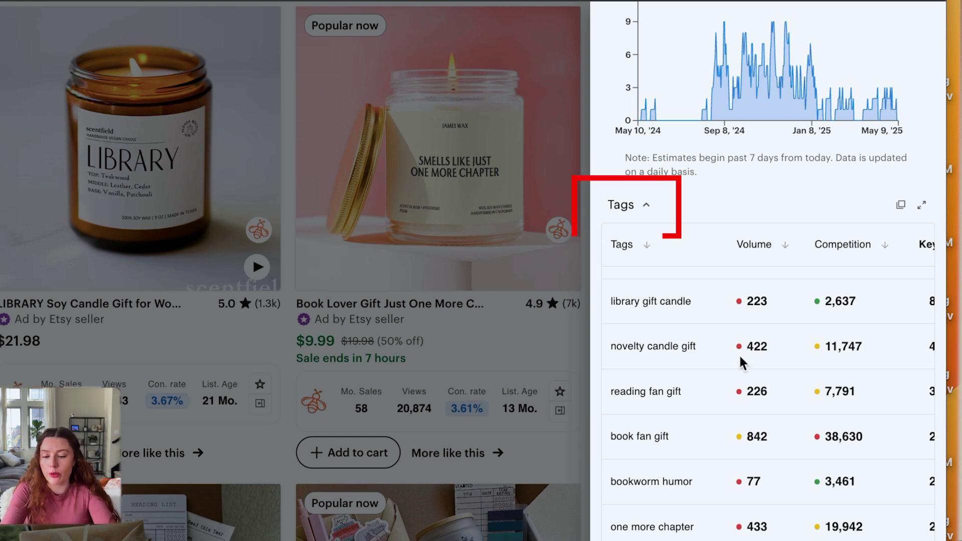
scroll(740, 261, down, 2)
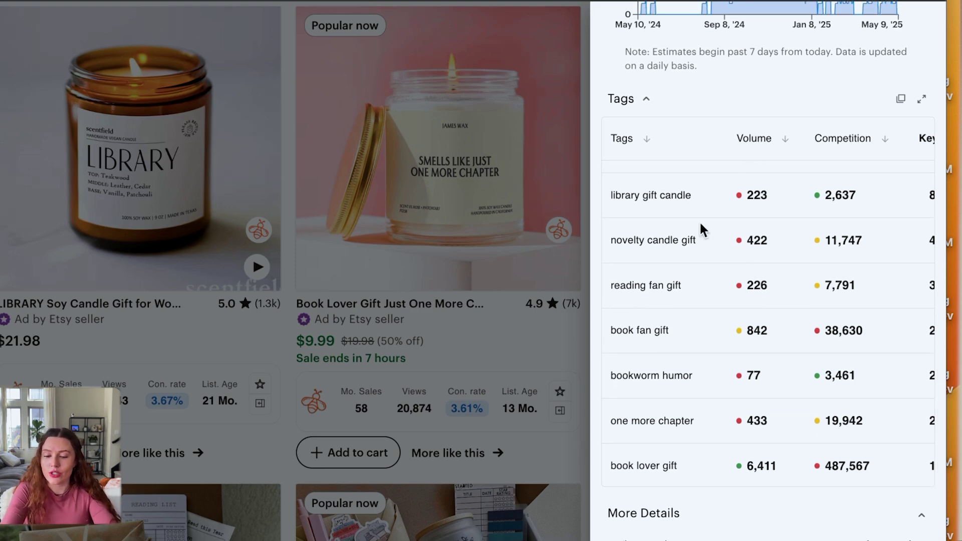
scroll(698, 227, up, 1)
scroll(699, 227, down, 6)
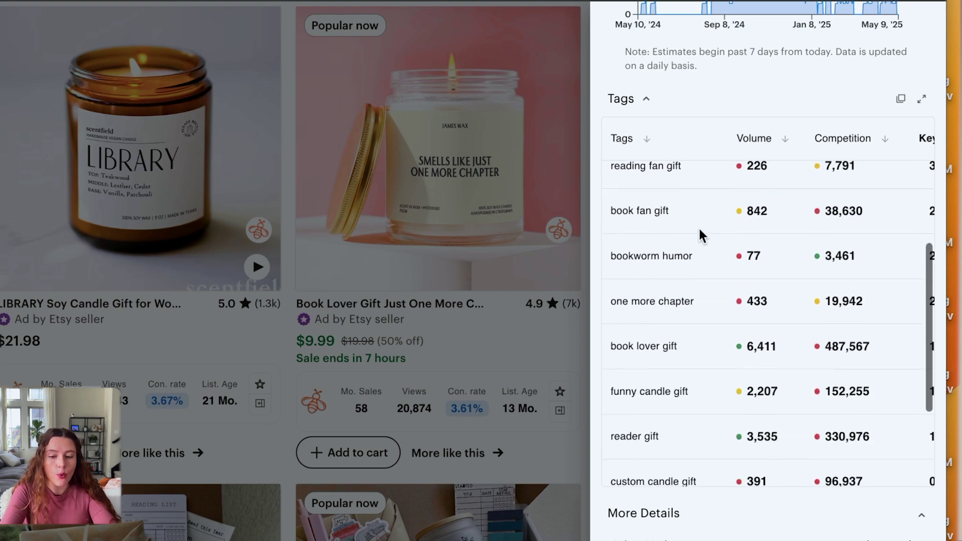
scroll(796, 241, right, 3)
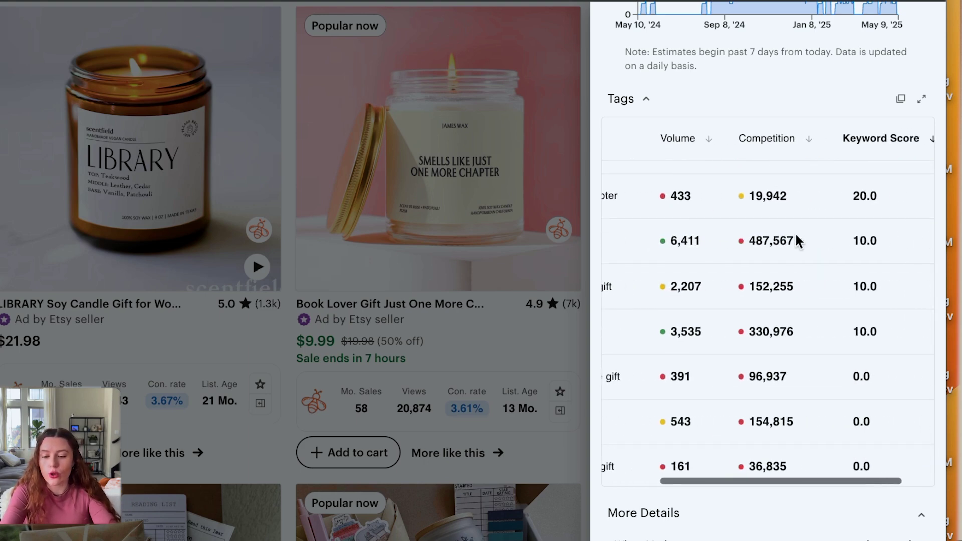
scroll(797, 242, left, 3)
scroll(797, 239, up, 6)
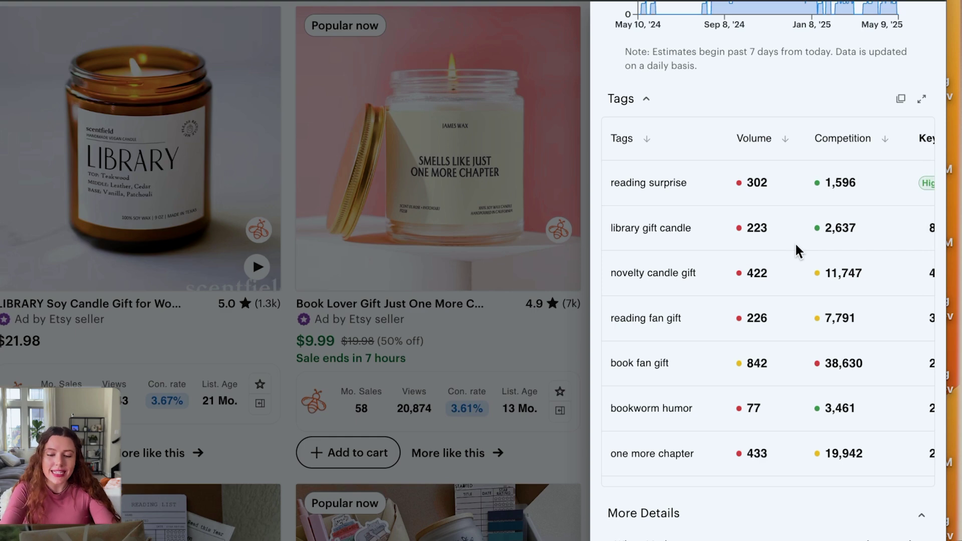
scroll(794, 242, right, 3)
scroll(794, 242, left, 3)
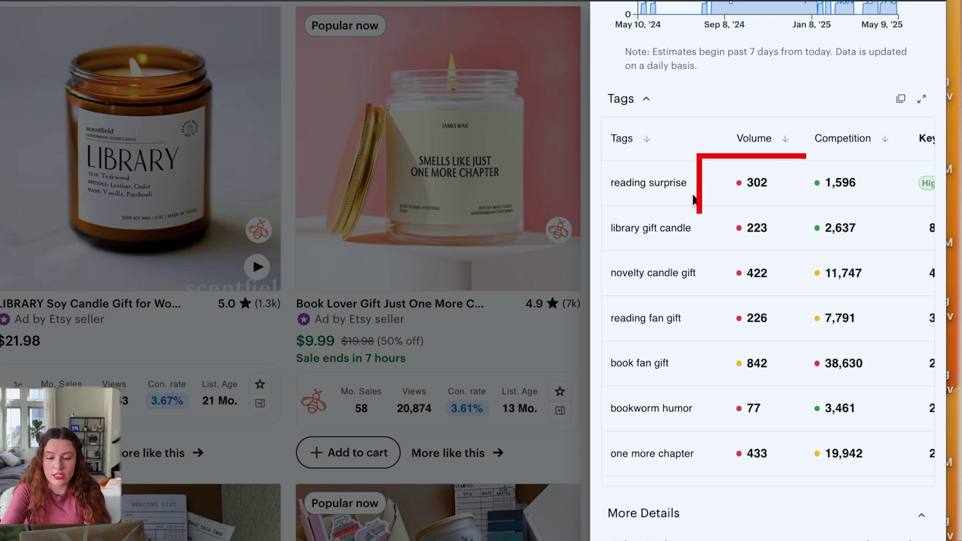
scroll(723, 184, right, 3)
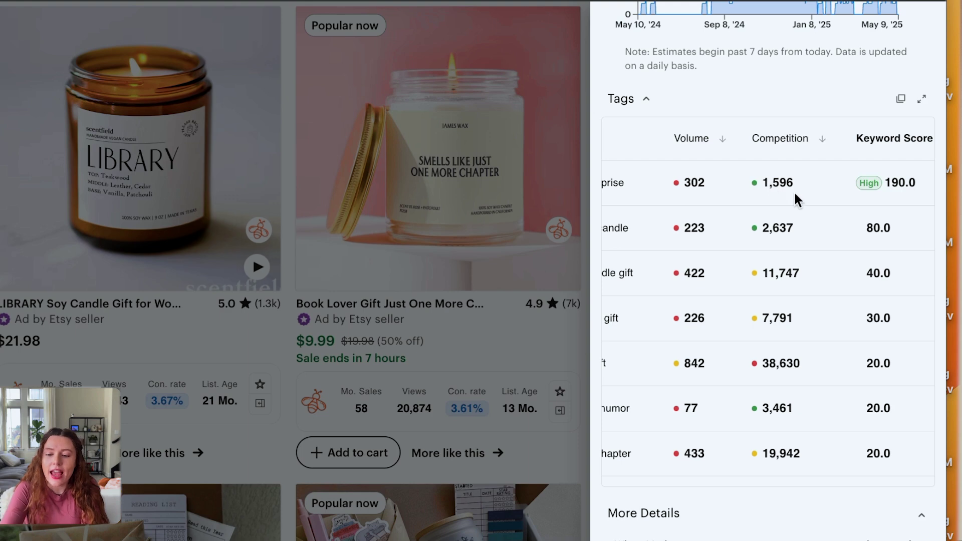
scroll(794, 191, right, 2)
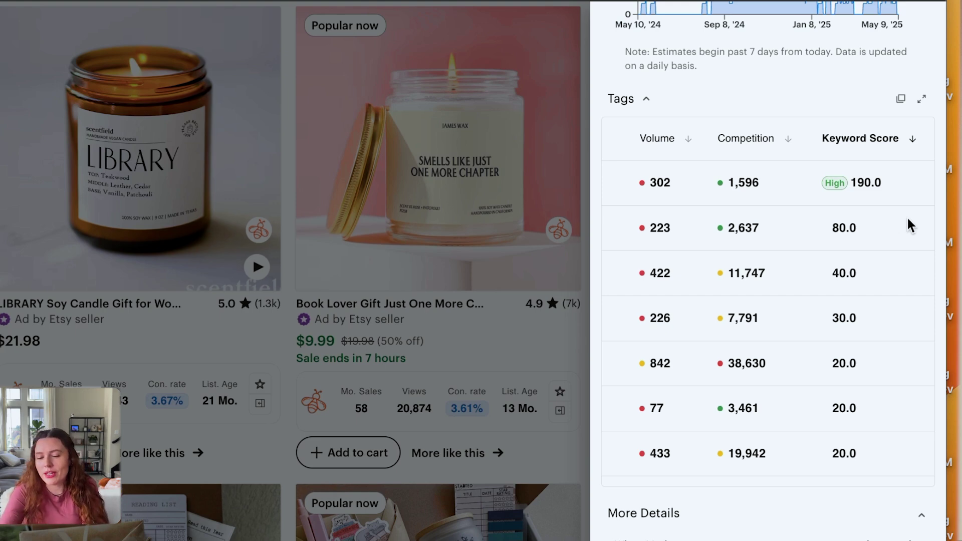
scroll(907, 215, left, 5)
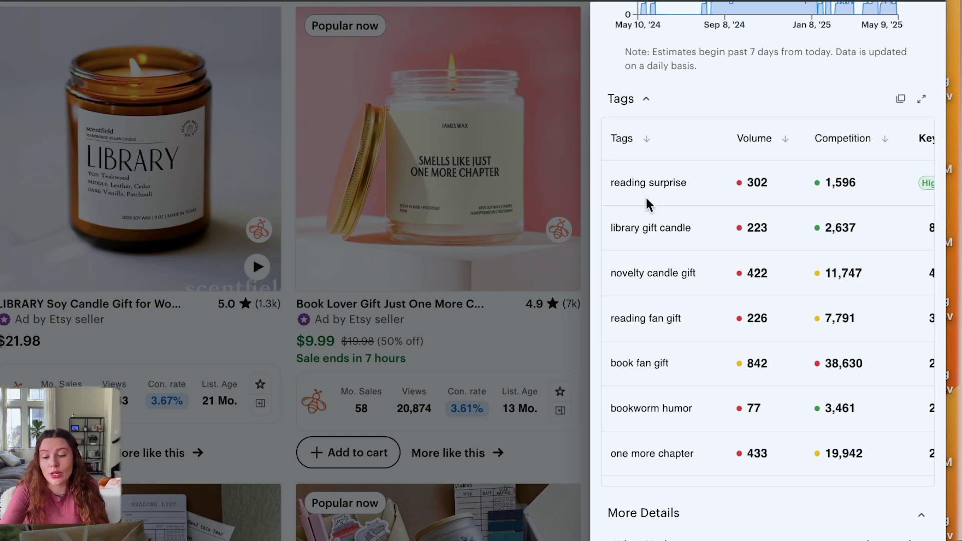
scroll(645, 197, down, 1)
scroll(646, 196, up, 1)
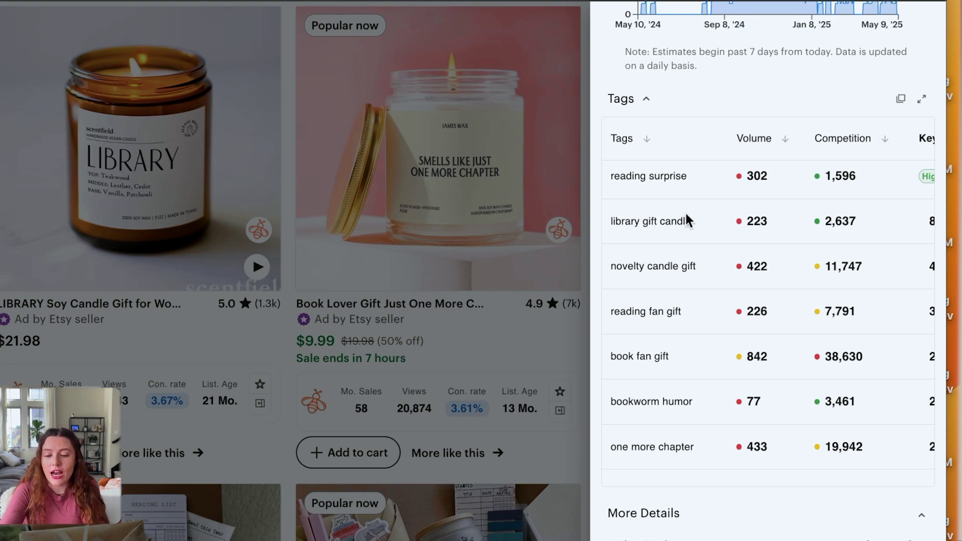
scroll(717, 193, right, 4)
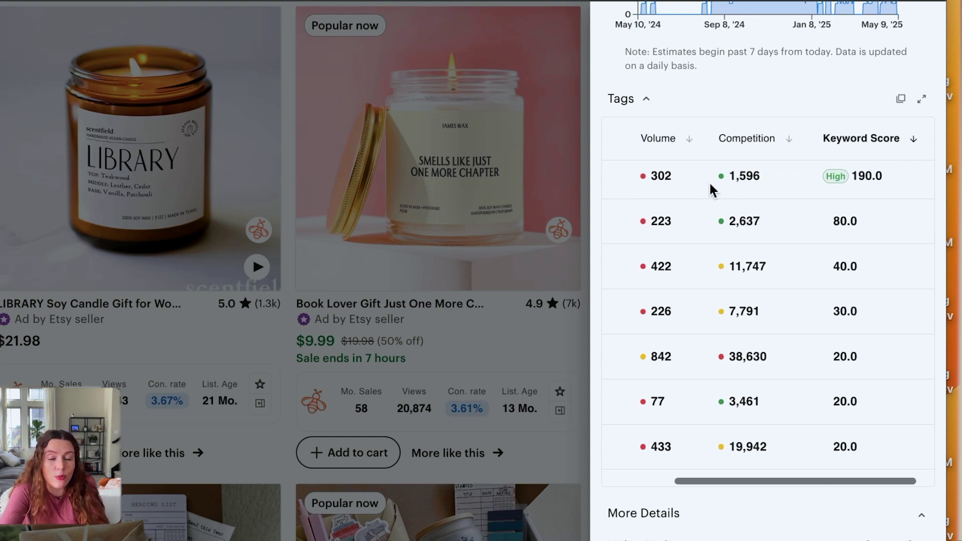
scroll(810, 223, left, 4)
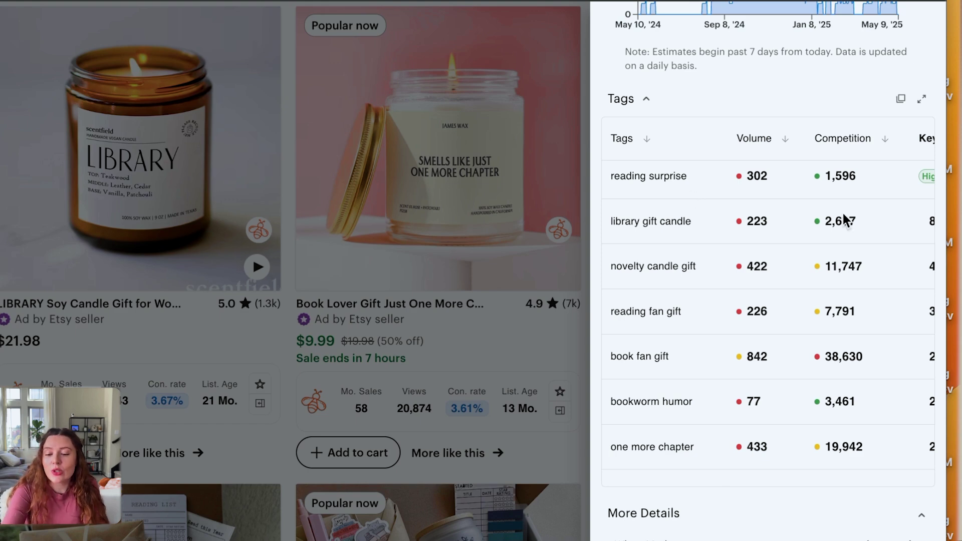
scroll(763, 214, down, 1)
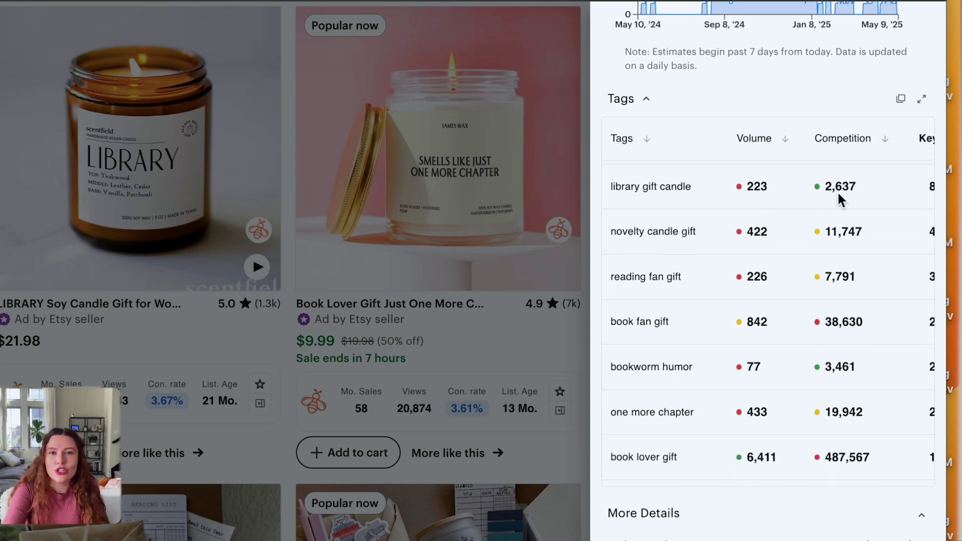
Review the candle listing's remaining tags and open the shop details for JamesWax
scroll(674, 344, down, 1)
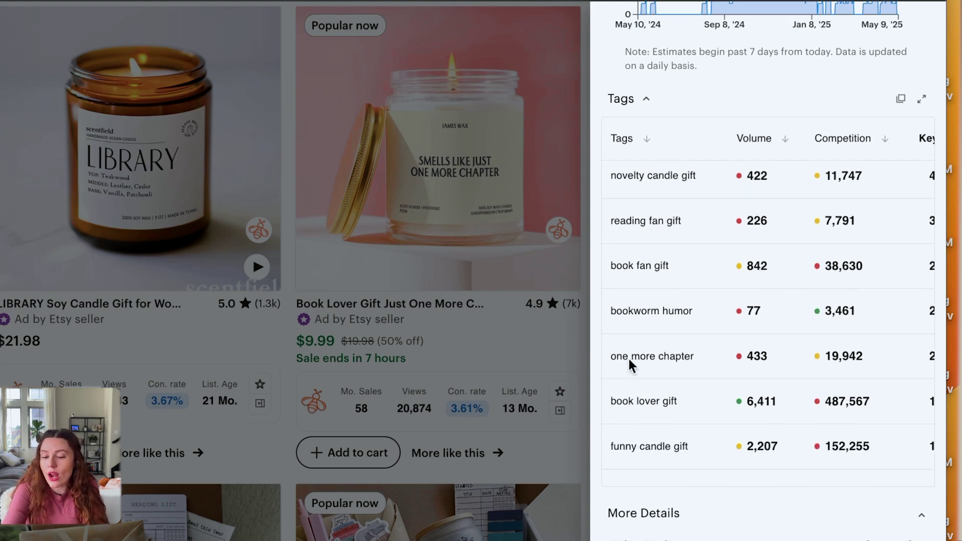
scroll(633, 309, down, 4)
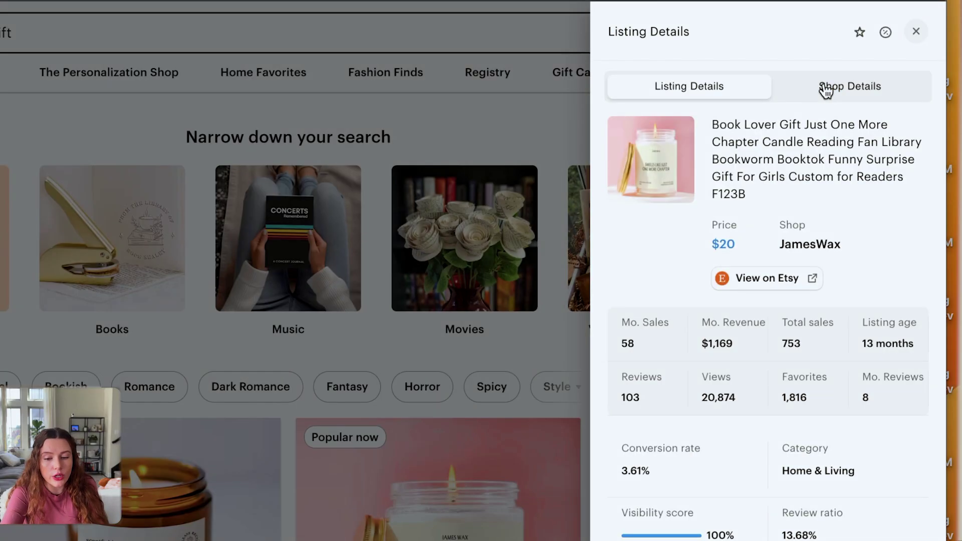
click(826, 89)
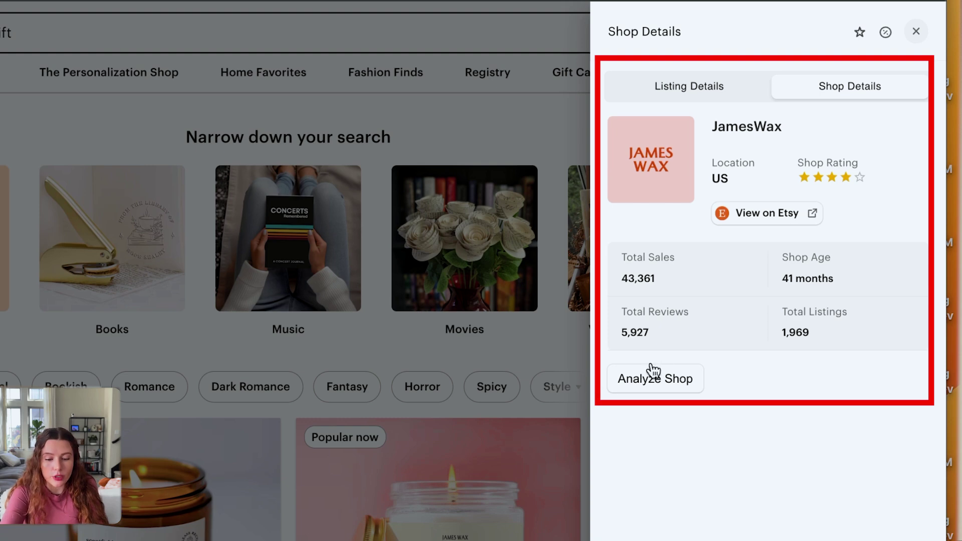
mouse_move(646, 313)
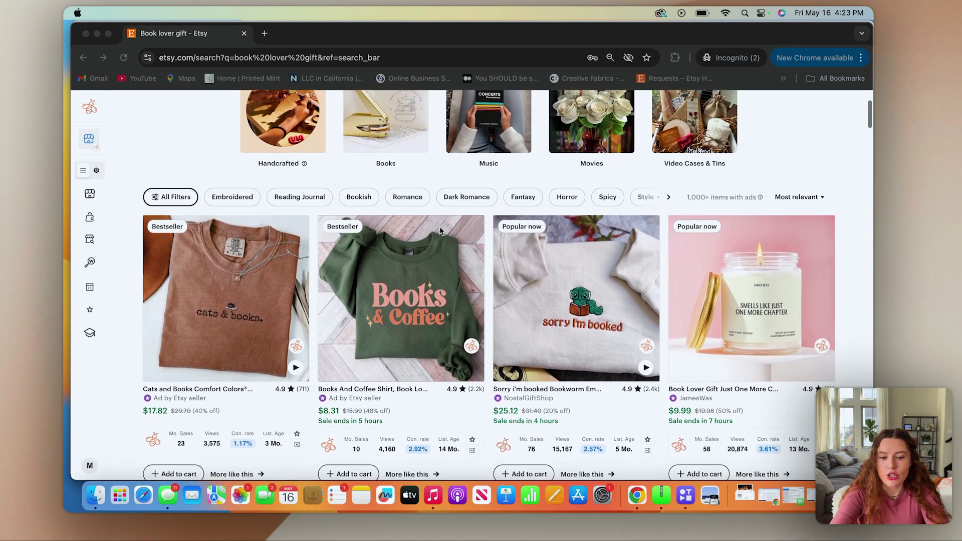
Compare the EverBee metrics under the book lover gift results and open the listing details for NostalGiftShop's "Sorry I'm booked" sweatshirt
scroll(440, 230, up, 1)
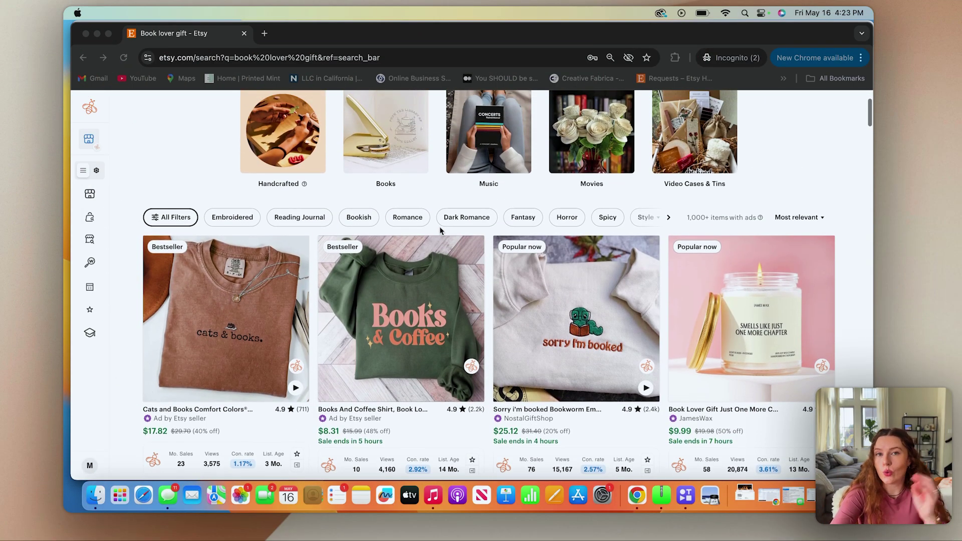
scroll(440, 230, down, 2)
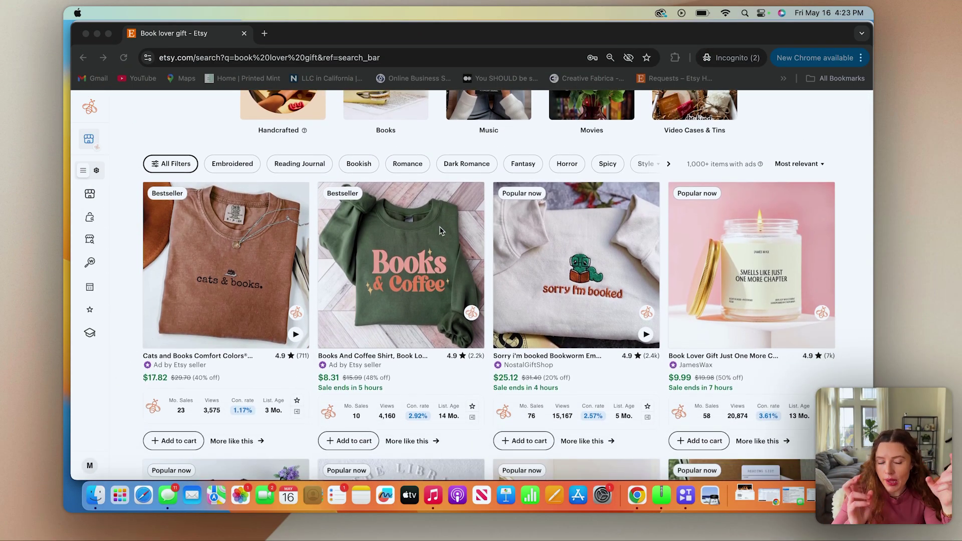
scroll(440, 230, down, 3)
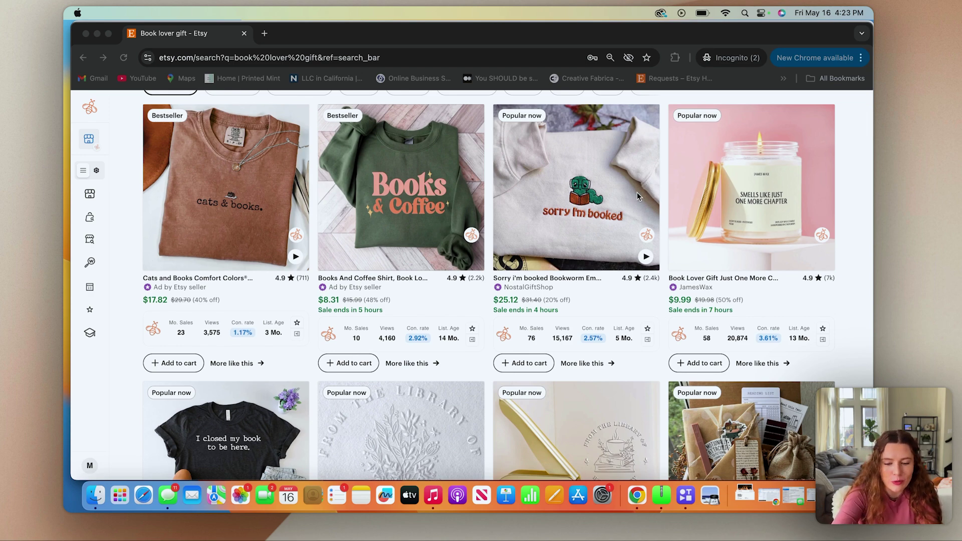
scroll(590, 206, down, 1)
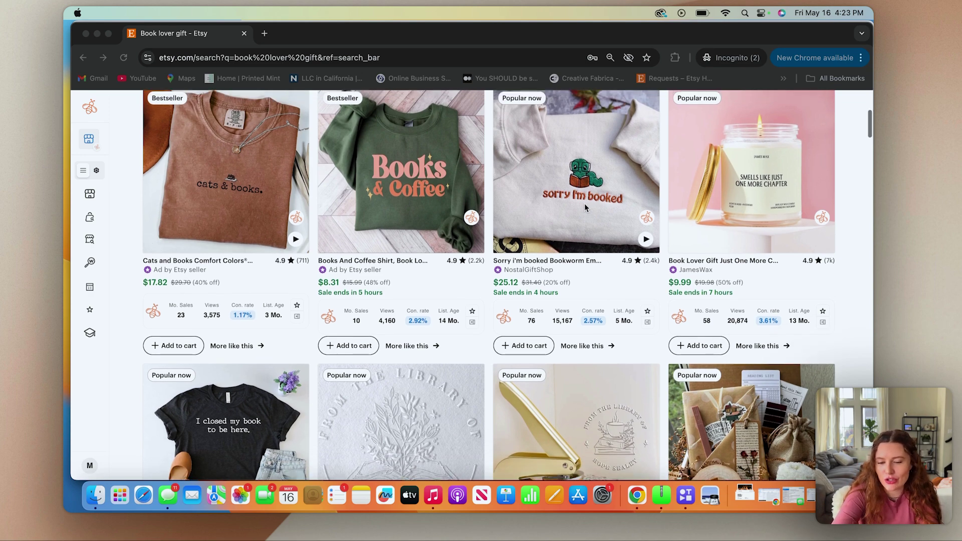
scroll(585, 204, up, 2)
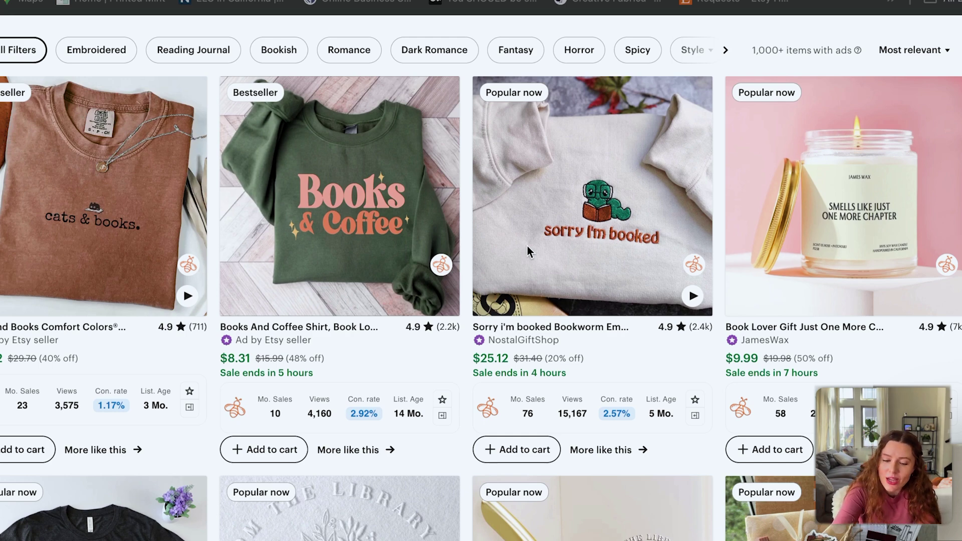
scroll(527, 246, down, 1)
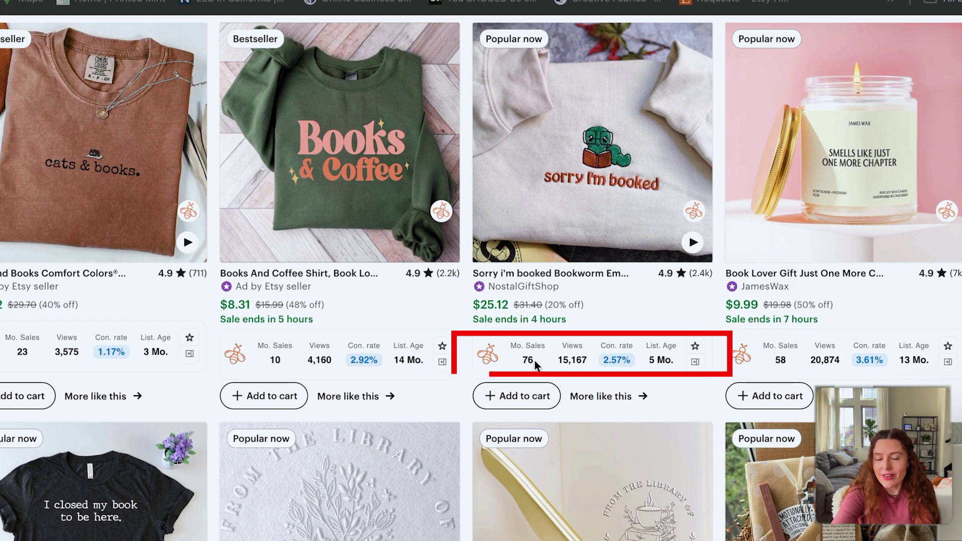
click(695, 362)
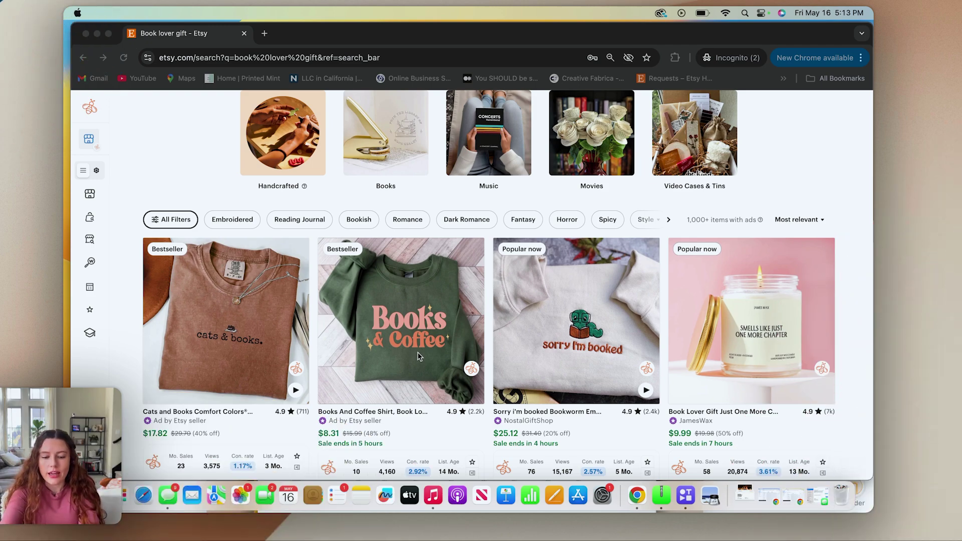
Open EverBee's Product Analytics and review the page results for the keyword "book lover gift"
scroll(420, 356, down, 5)
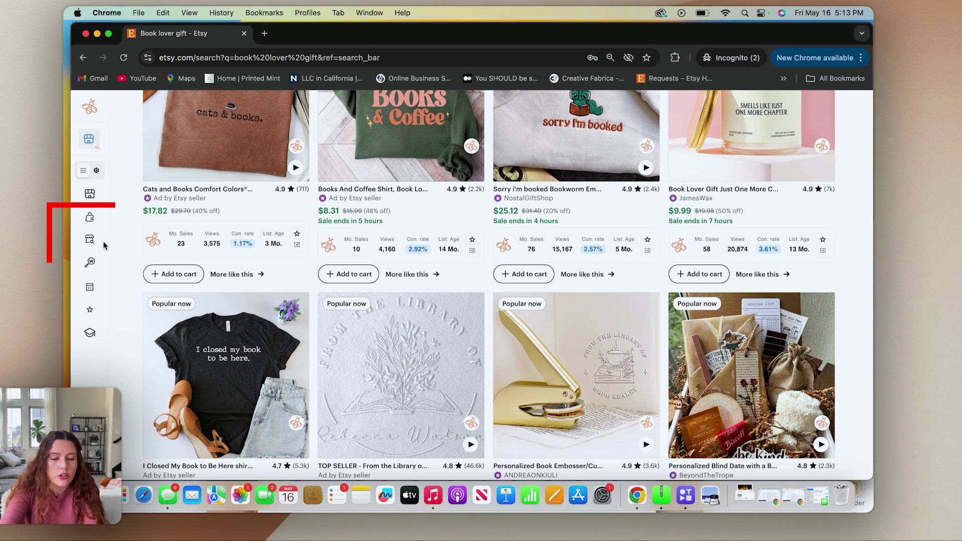
mouse_move(121, 225)
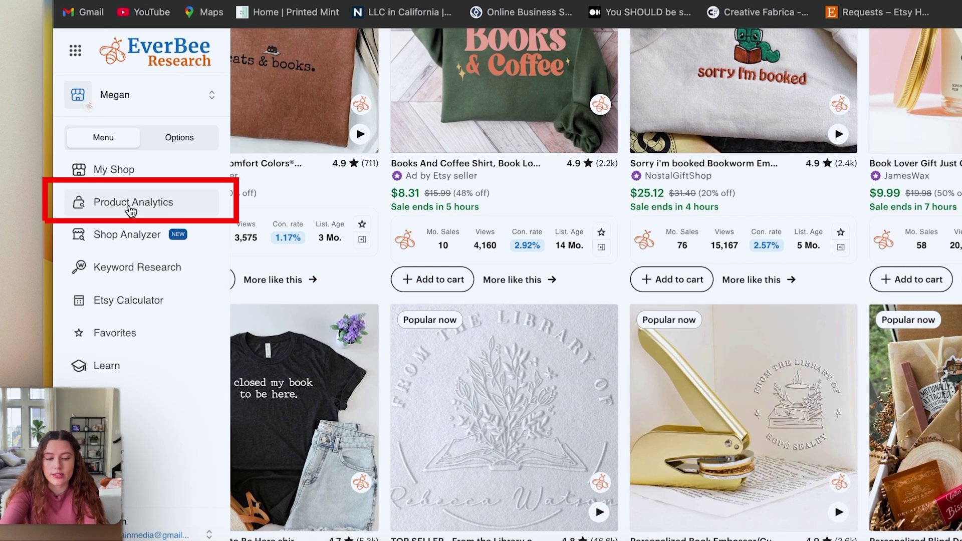
click(131, 203)
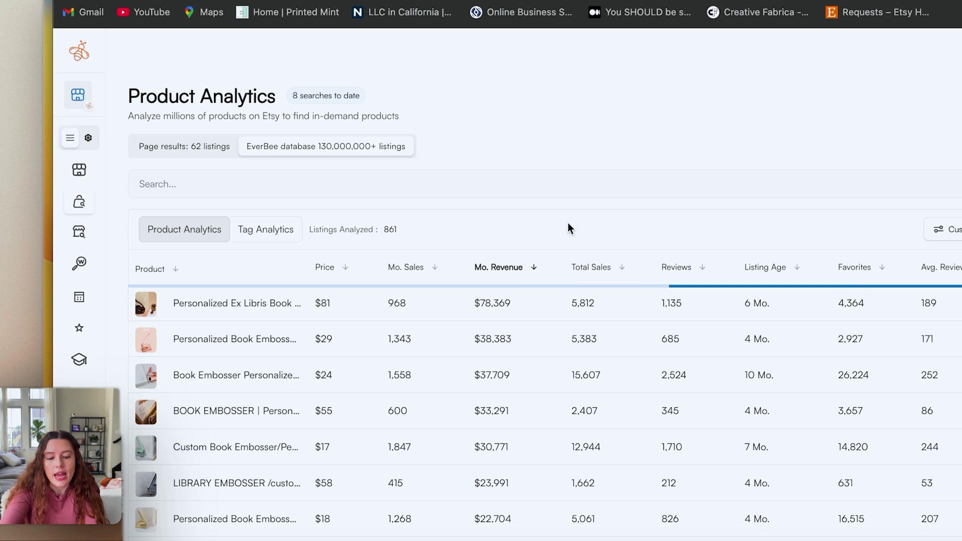
click(223, 146)
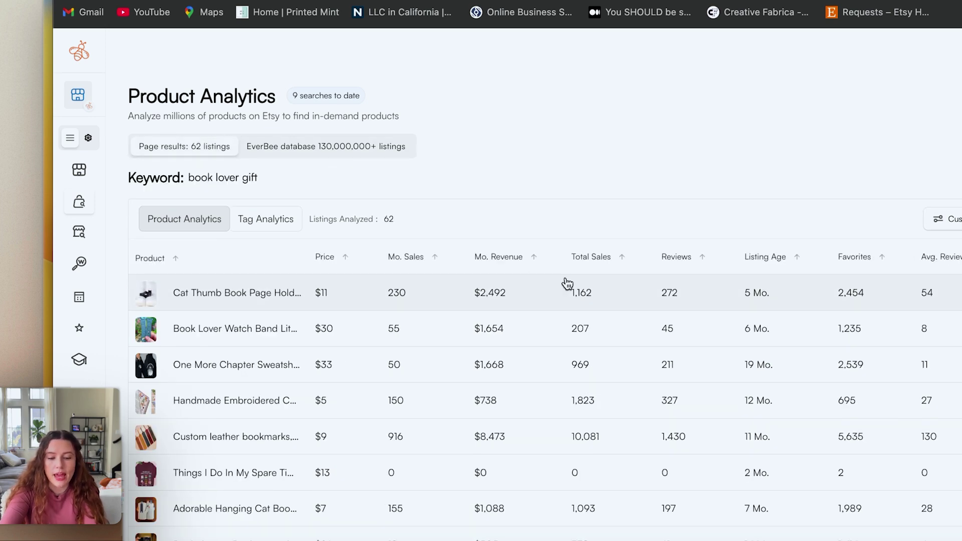
mouse_move(115, 175)
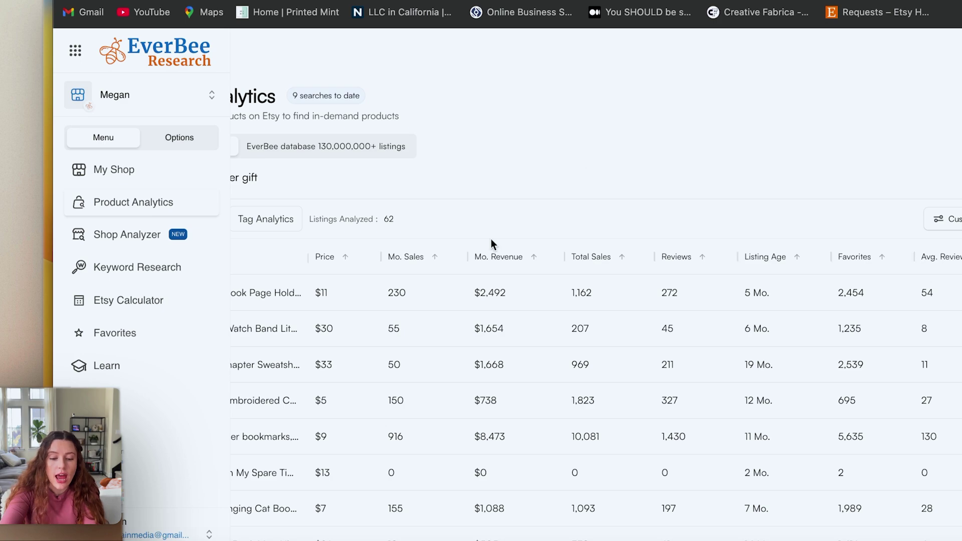
scroll(491, 247, down, 10)
scroll(492, 247, down, 10)
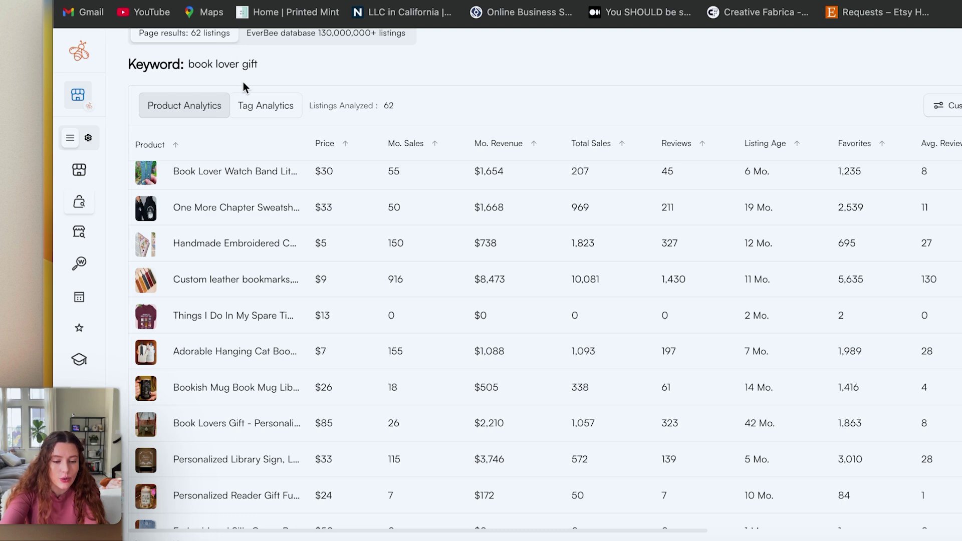
scroll(241, 85, up, 3)
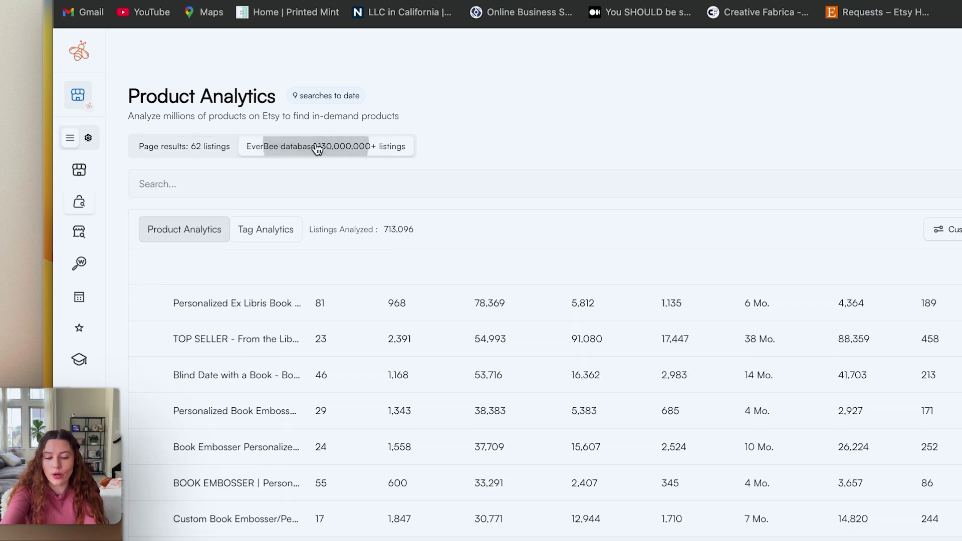
Switch Product Analytics to the EverBee database listings and examine which columns can be shown or hidden in the table
click(318, 149)
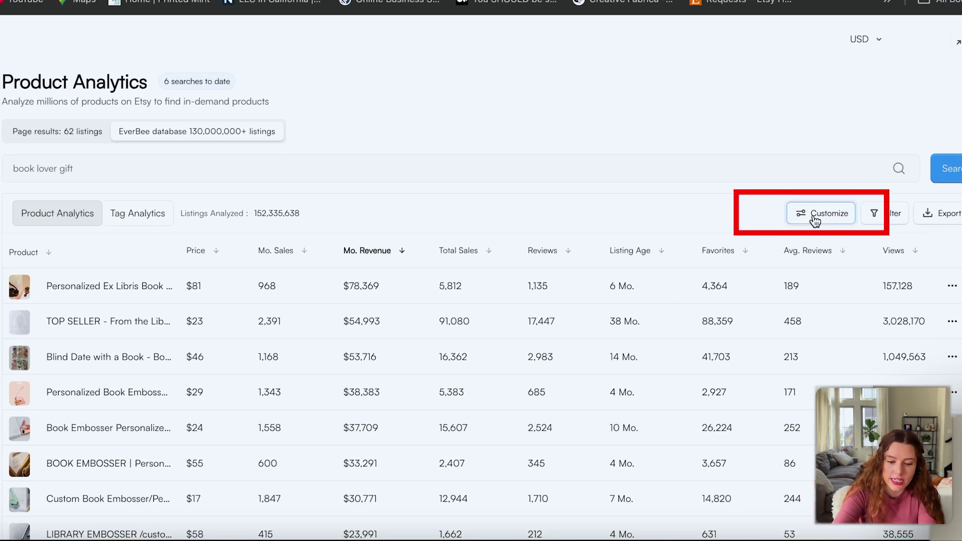
click(732, 237)
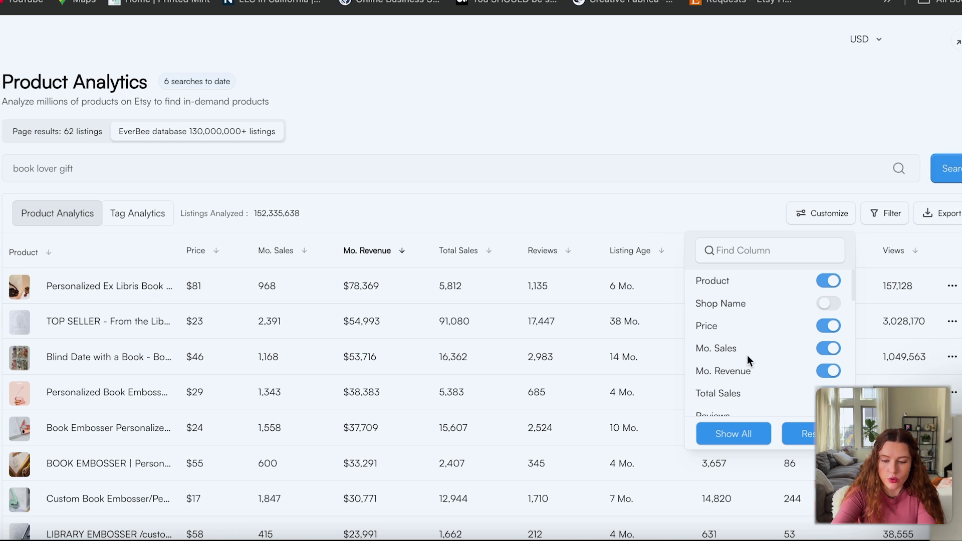
scroll(766, 362, down, 5)
scroll(766, 363, up, 5)
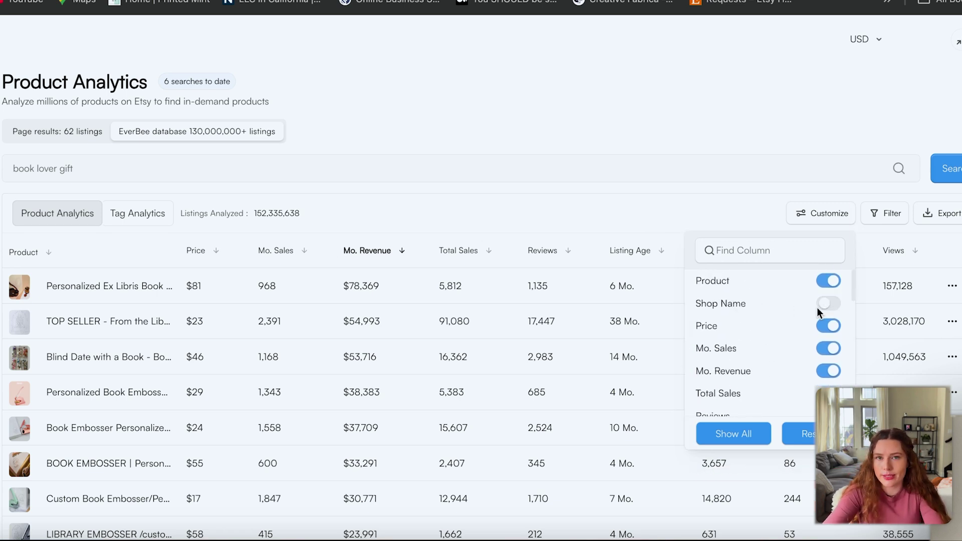
scroll(786, 344, down, 10)
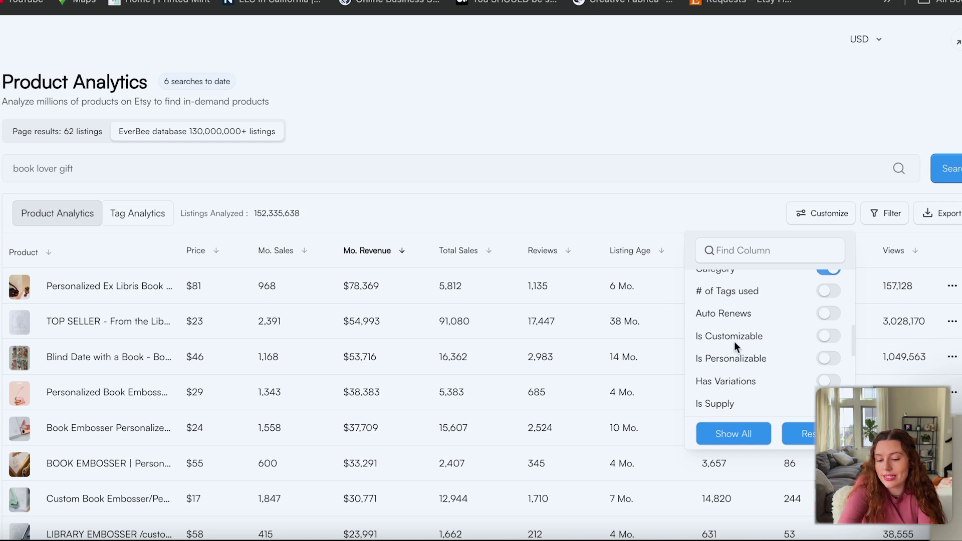
scroll(774, 367, down, 5)
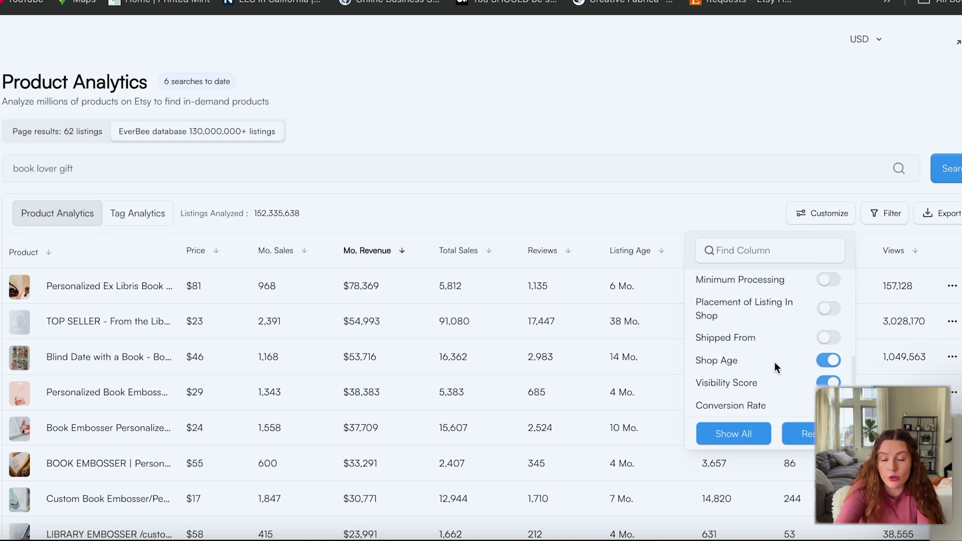
scroll(774, 367, down, 1)
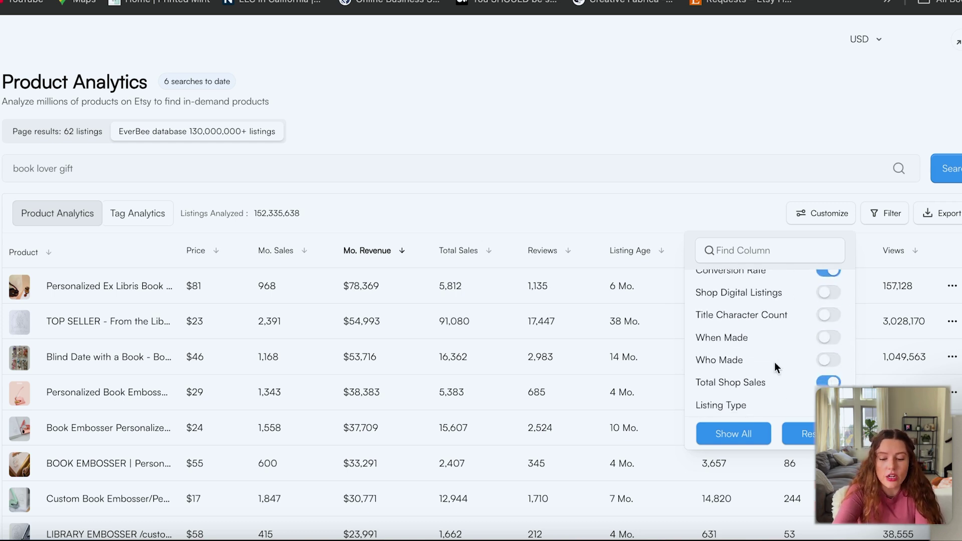
scroll(775, 364, up, 3)
scroll(775, 365, up, 10)
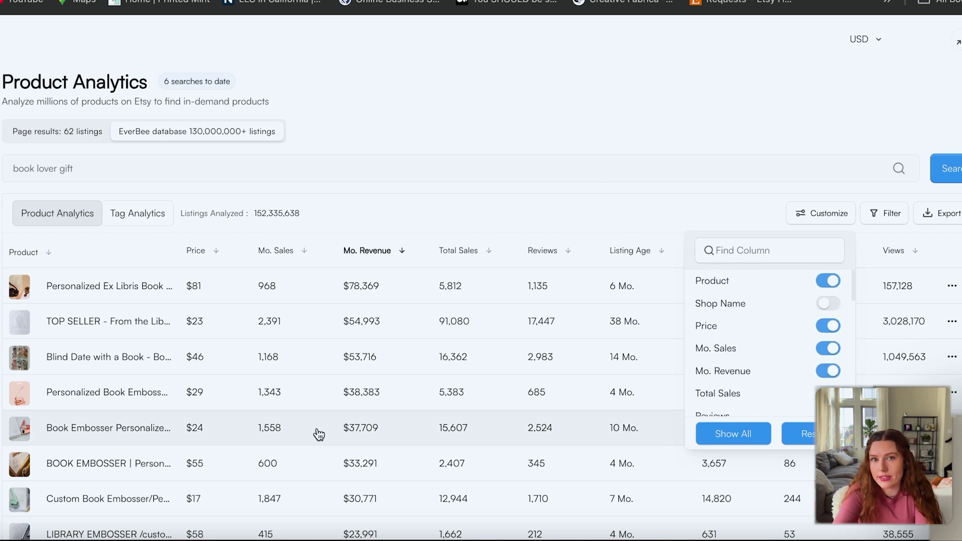
click(627, 209)
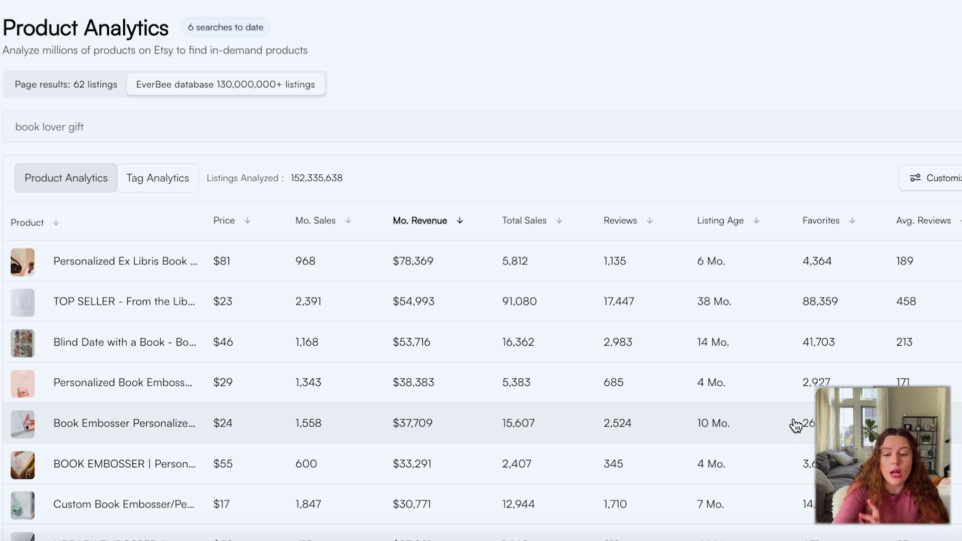
Filter the "book lover gift" database results to a maximum listing age of 12 months and at least 30 monthly sales
mouse_move(717, 236)
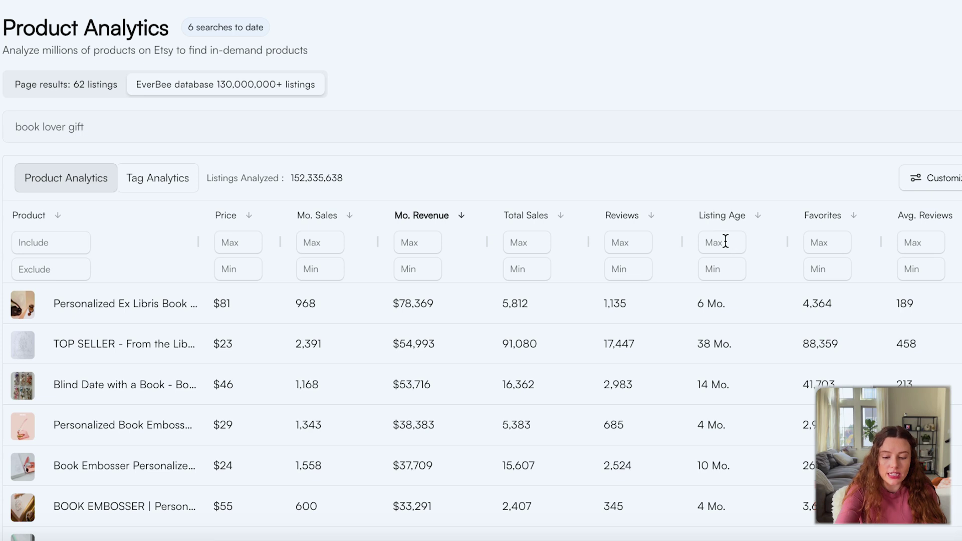
click(724, 242)
text(12)
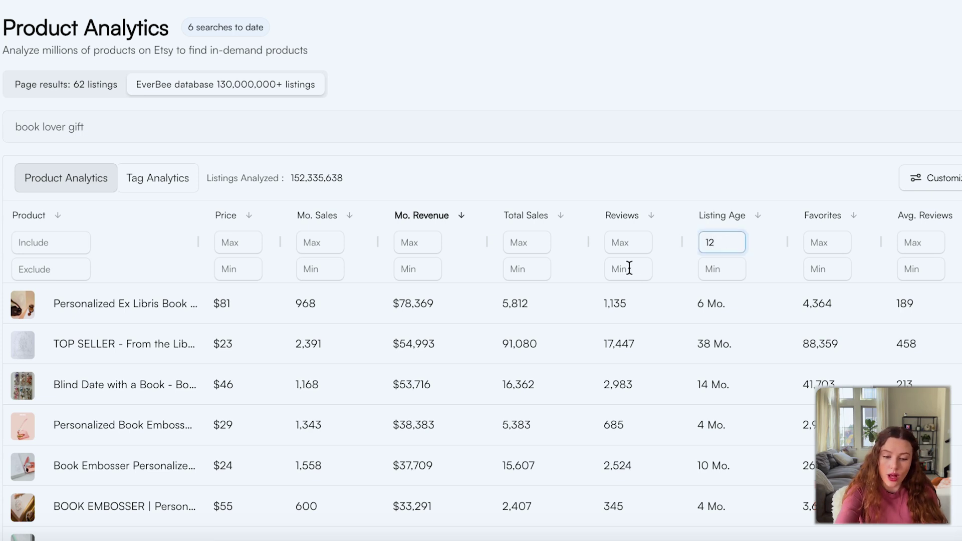
click(798, 24)
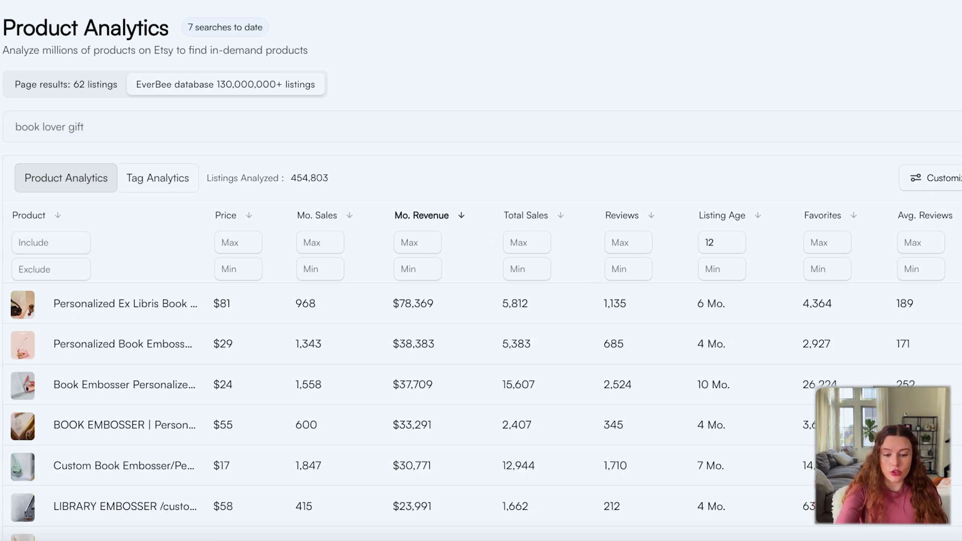
click(315, 266)
text(30)
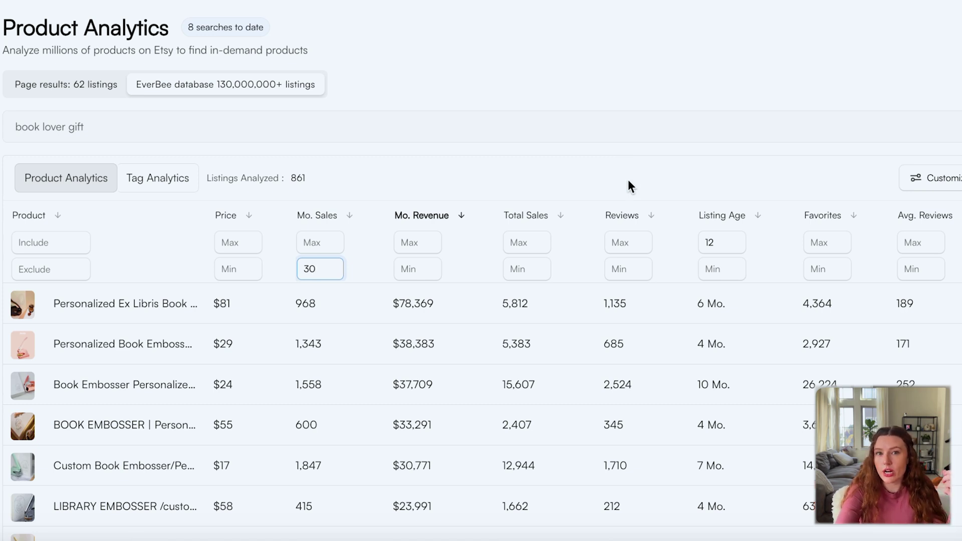
Review the filtered listings, comparing their product types, prices, monthly sales and monthly revenue
scroll(345, 199, down, 5)
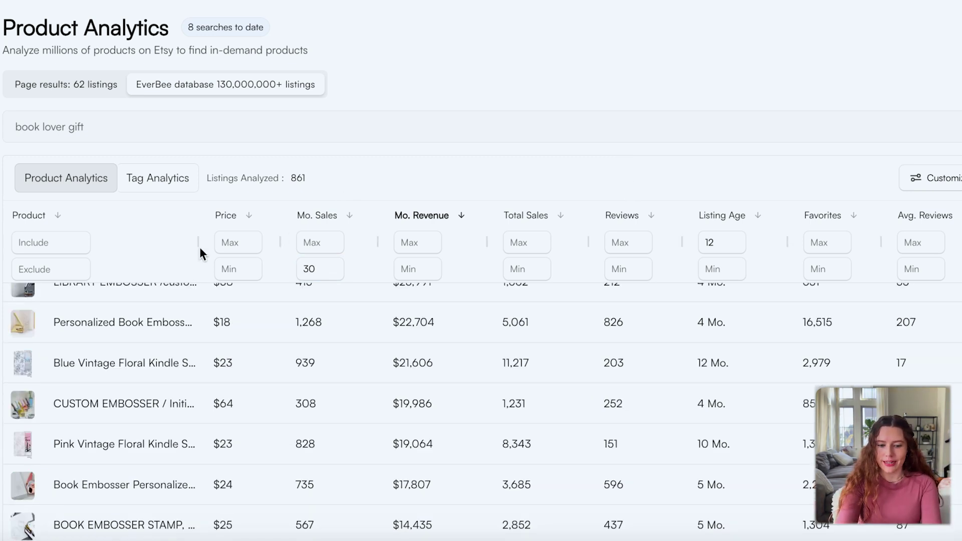
drag(195, 241, 283, 240)
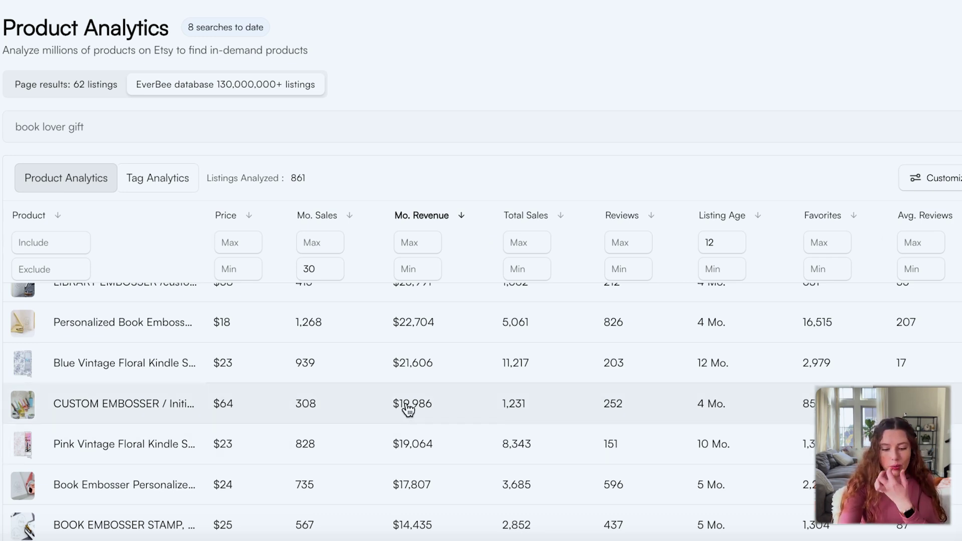
scroll(404, 408, up, 5)
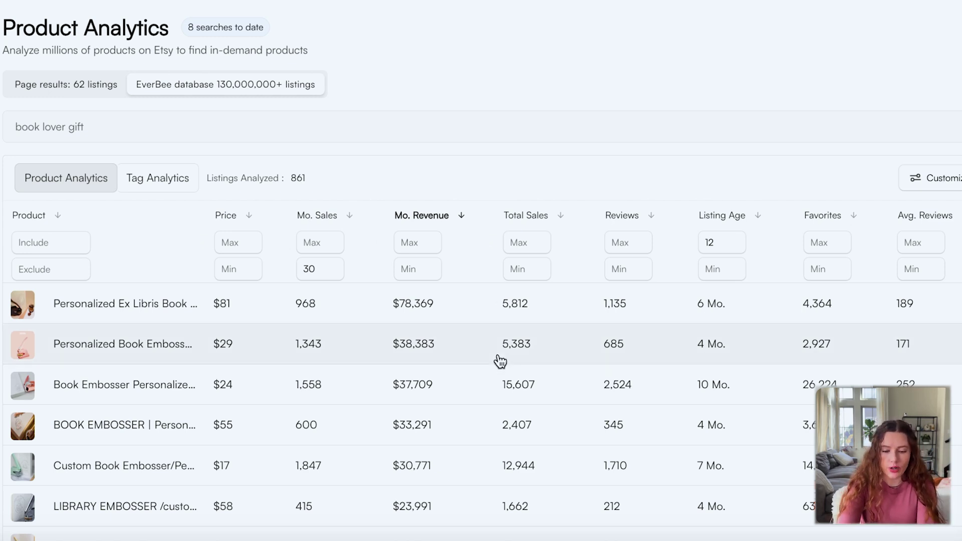
scroll(479, 366, down, 1)
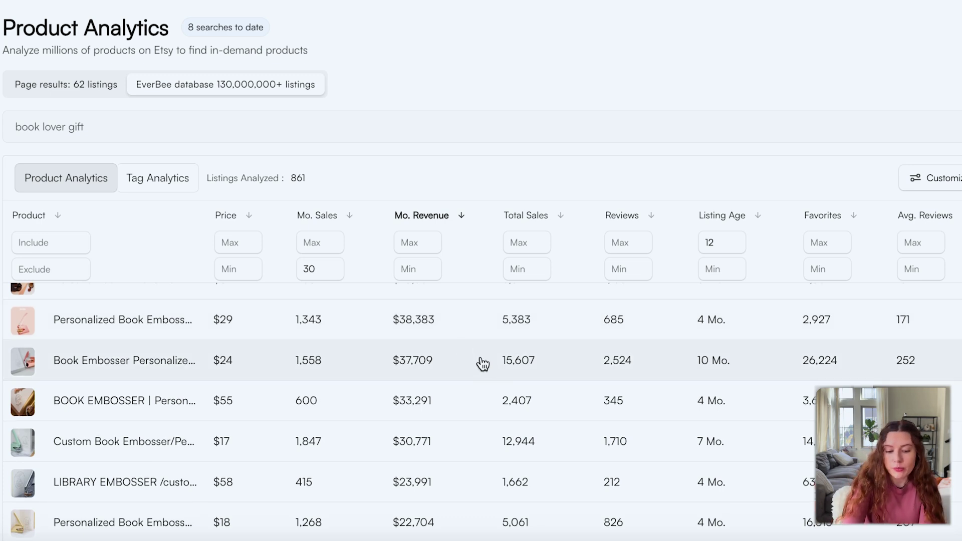
scroll(483, 368, up, 1)
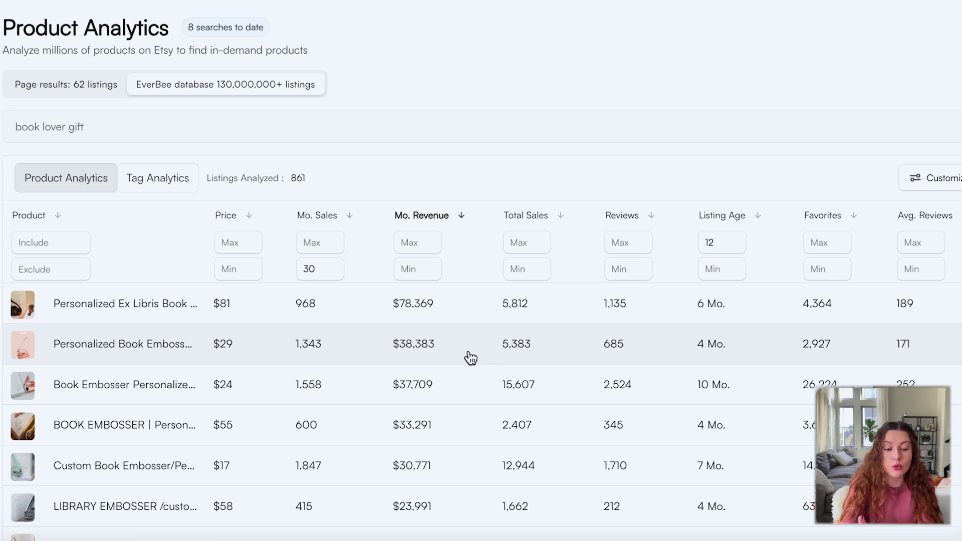
Examine the lower-ranked listings in the revenue-sorted results for more book lover product ideas, checking titles, monthly sales and listing ages
scroll(470, 358, down, 1)
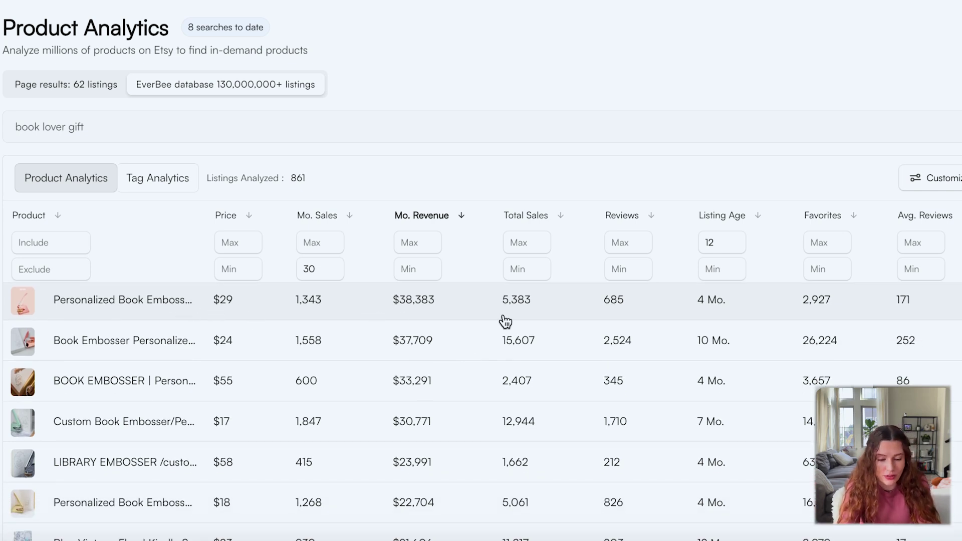
scroll(503, 320, down, 2)
scroll(505, 319, down, 6)
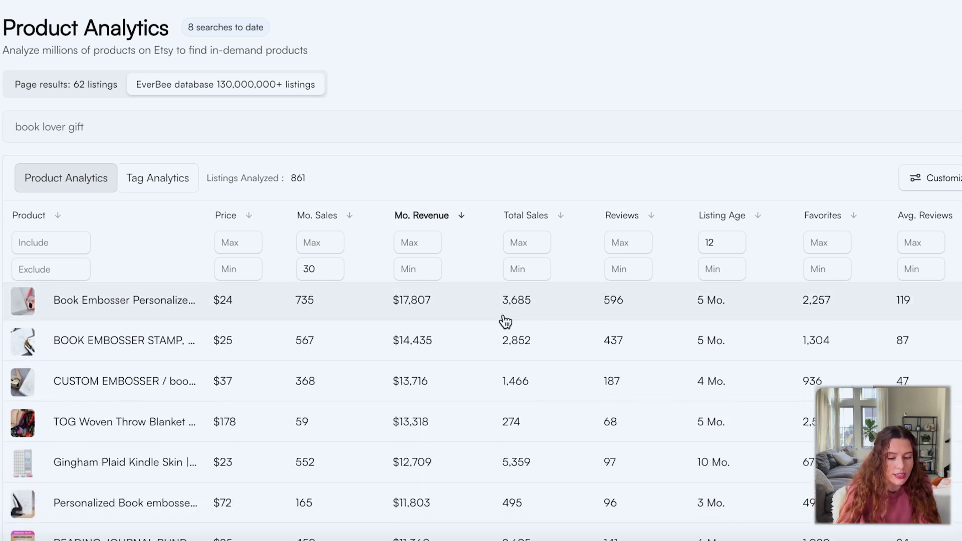
scroll(503, 320, down, 1)
scroll(190, 405, down, 3)
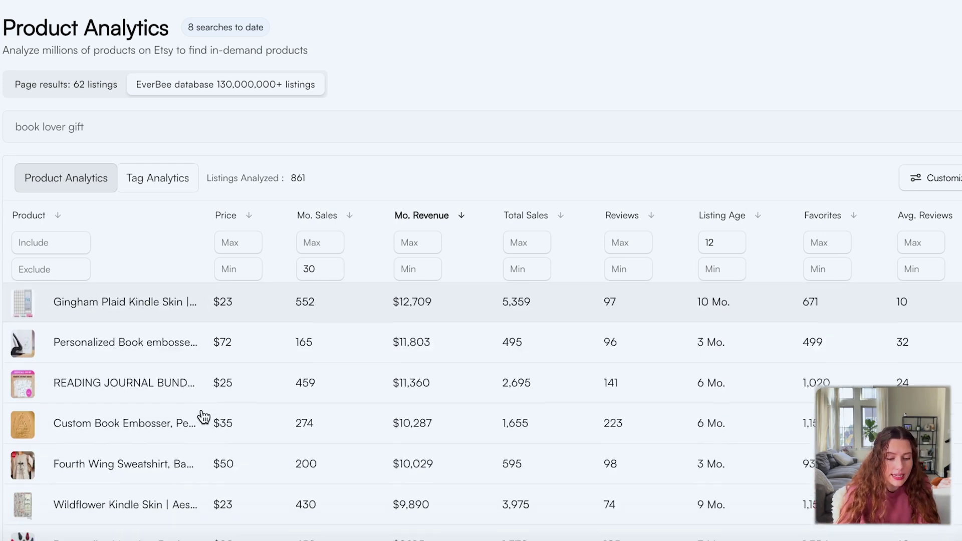
scroll(209, 424, down, 1)
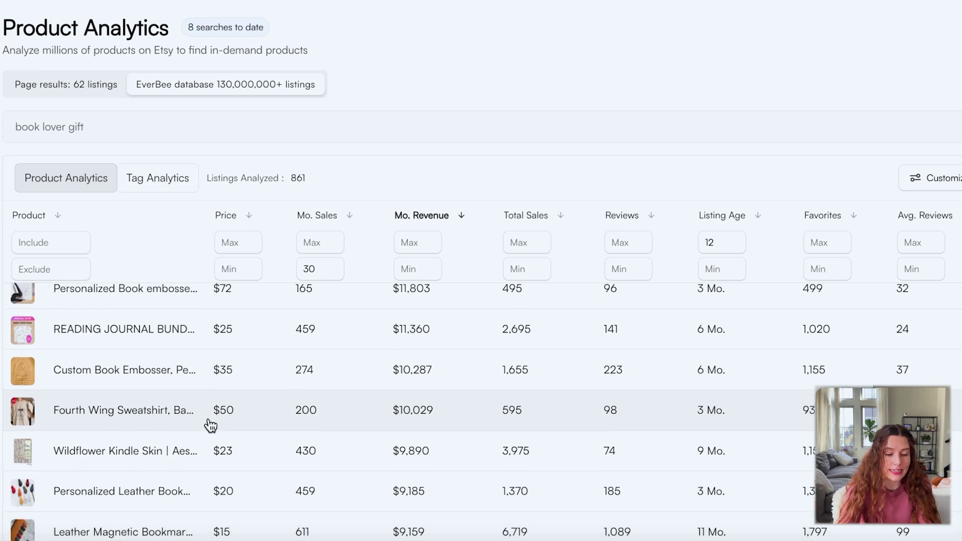
scroll(334, 463, down, 4)
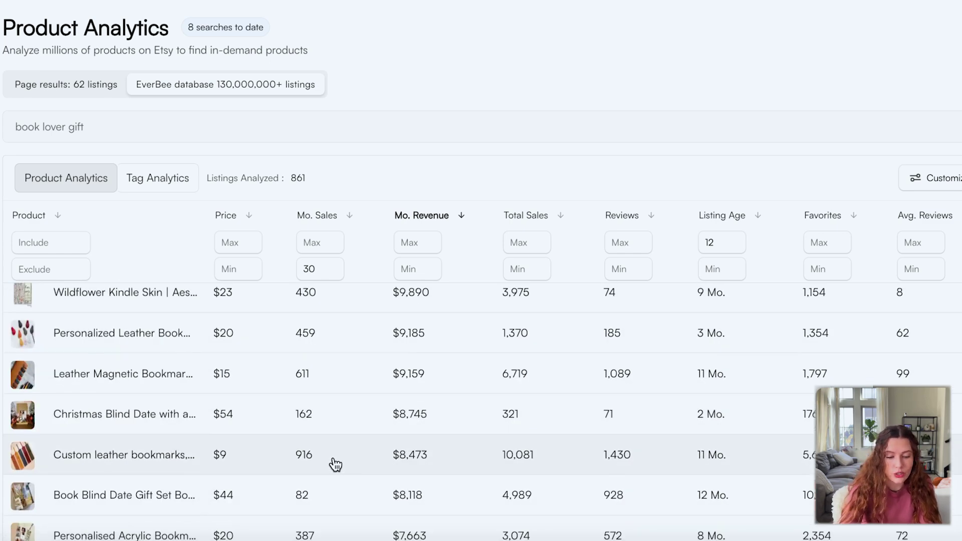
scroll(335, 464, down, 5)
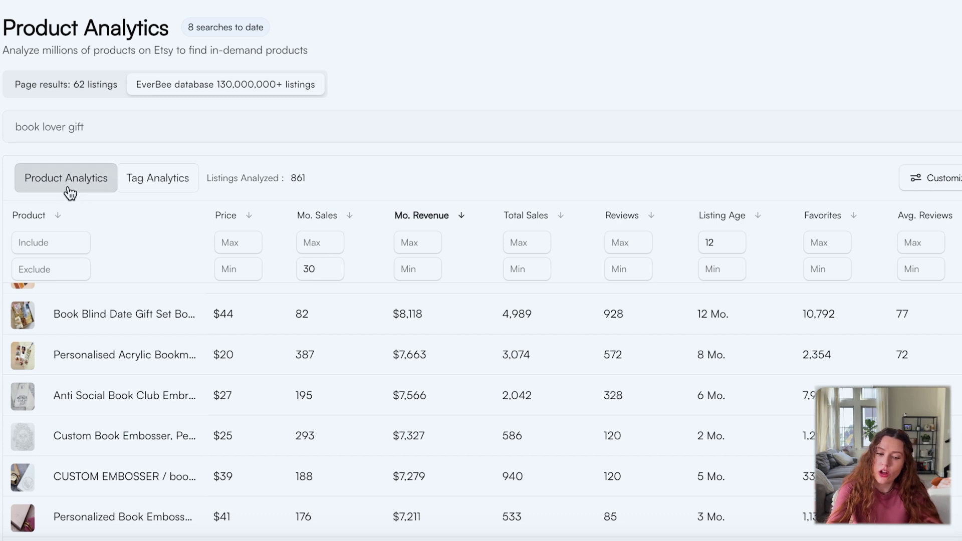
Switch the "book lover gift" results to Tag Analytics and sort the keywords by competition from lowest to highest
click(181, 183)
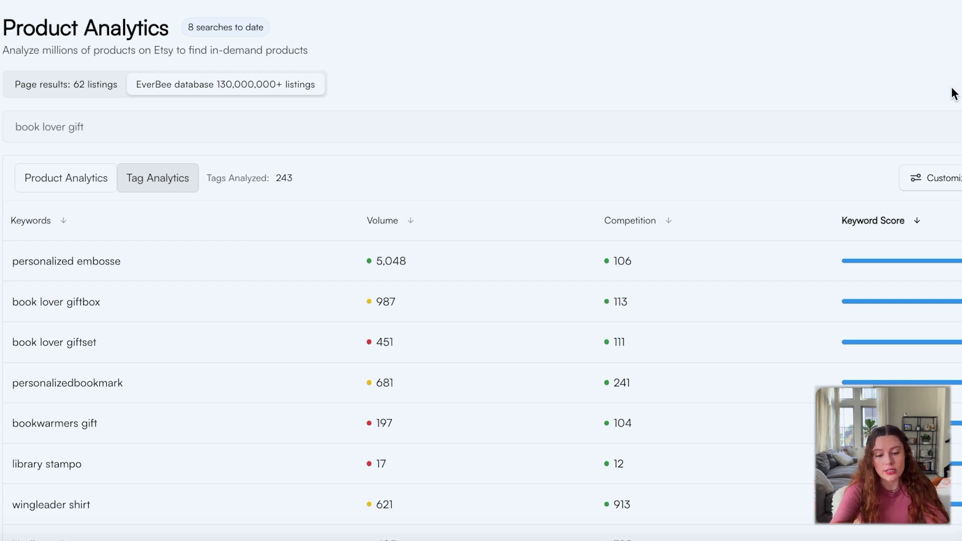
click(669, 222)
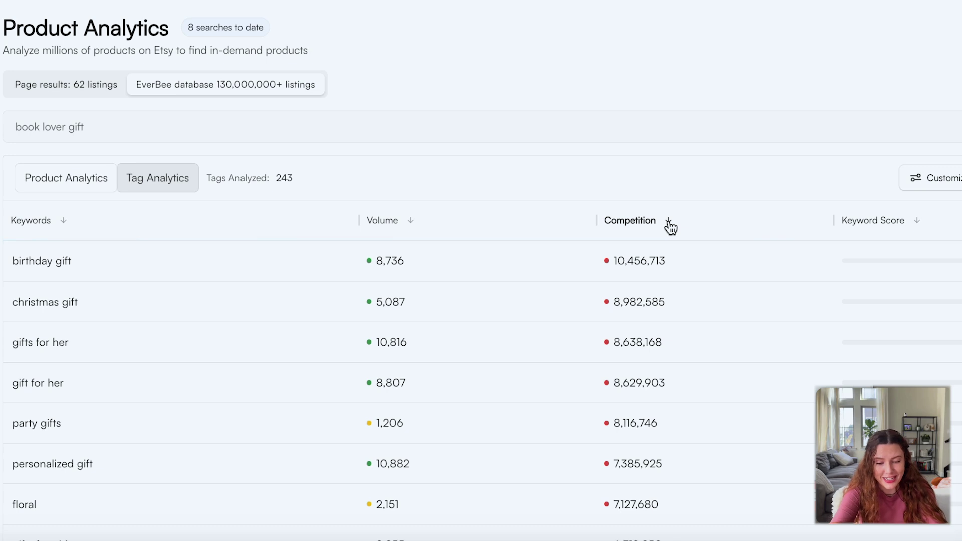
click(669, 221)
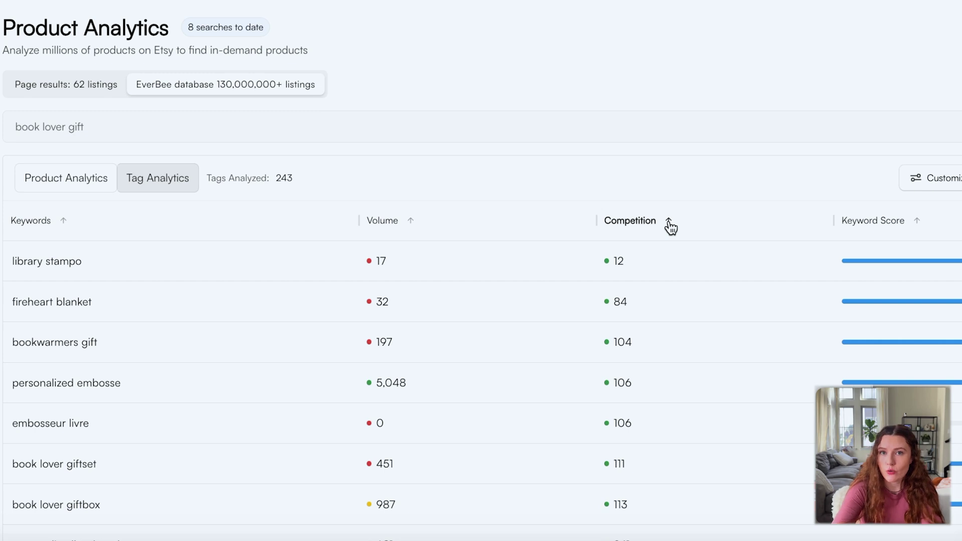
Review the low-competition keywords, comparing each one's search volume, competition and keyword score for relevance to book lover products
scroll(773, 425, down, 2)
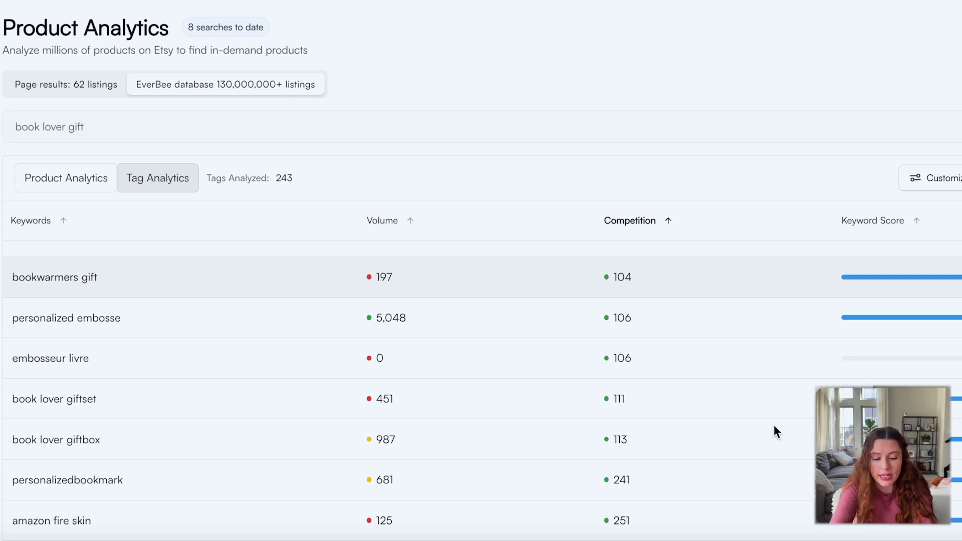
scroll(743, 430, down, 1)
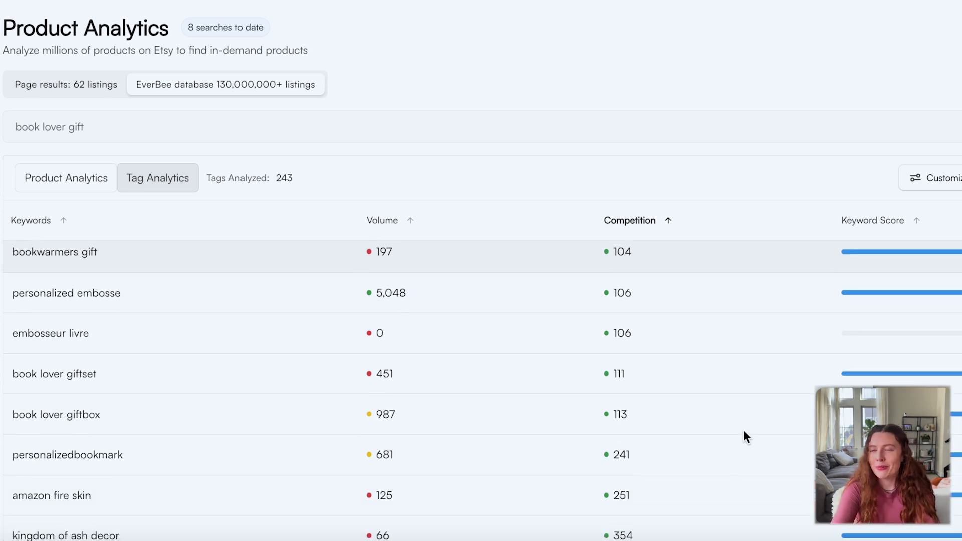
scroll(744, 432, down, 3)
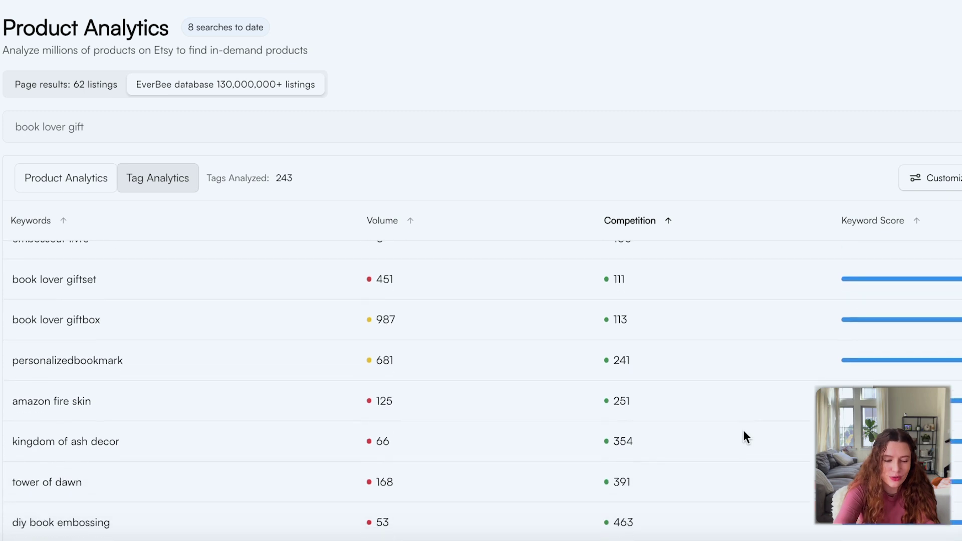
scroll(743, 436, down, 2)
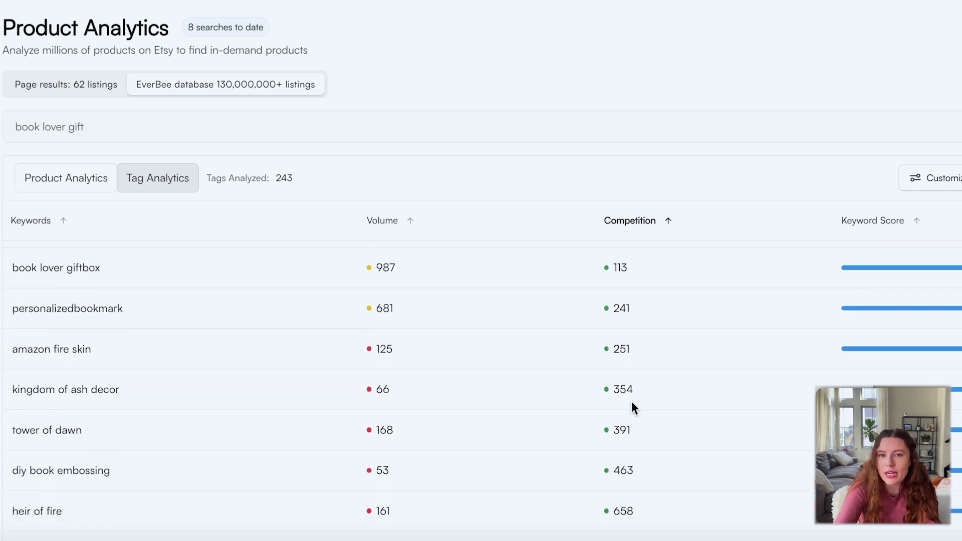
scroll(632, 403, down, 1)
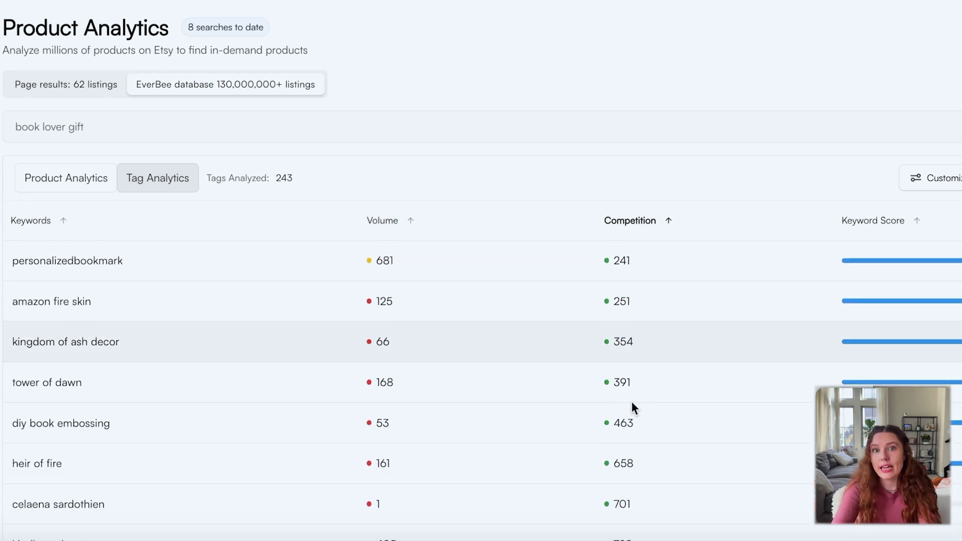
scroll(631, 402, down, 1)
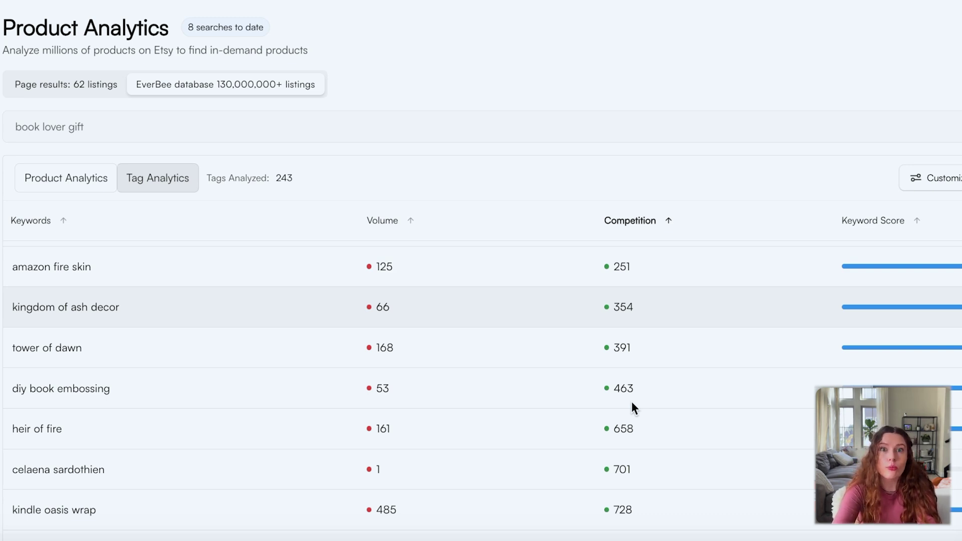
scroll(631, 402, down, 1)
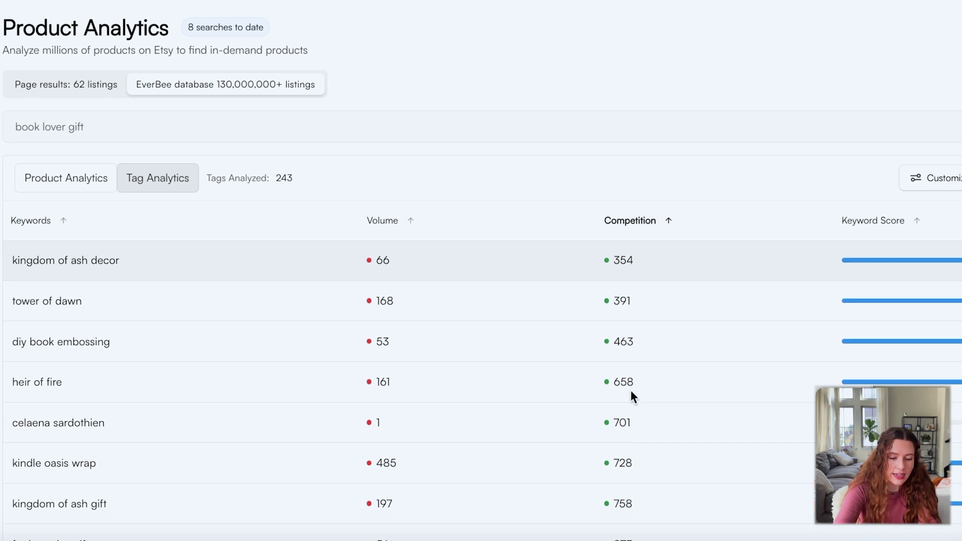
scroll(667, 371, down, 2)
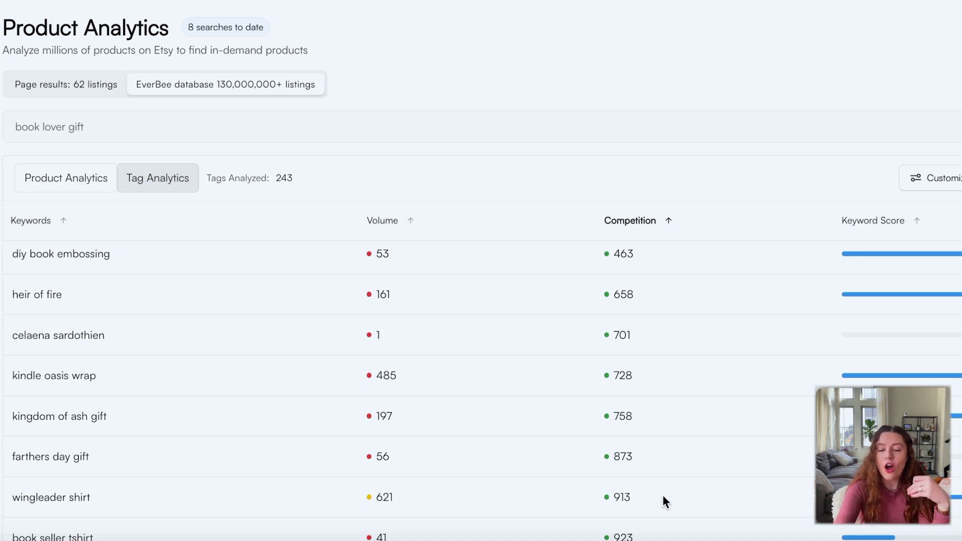
scroll(663, 496, down, 2)
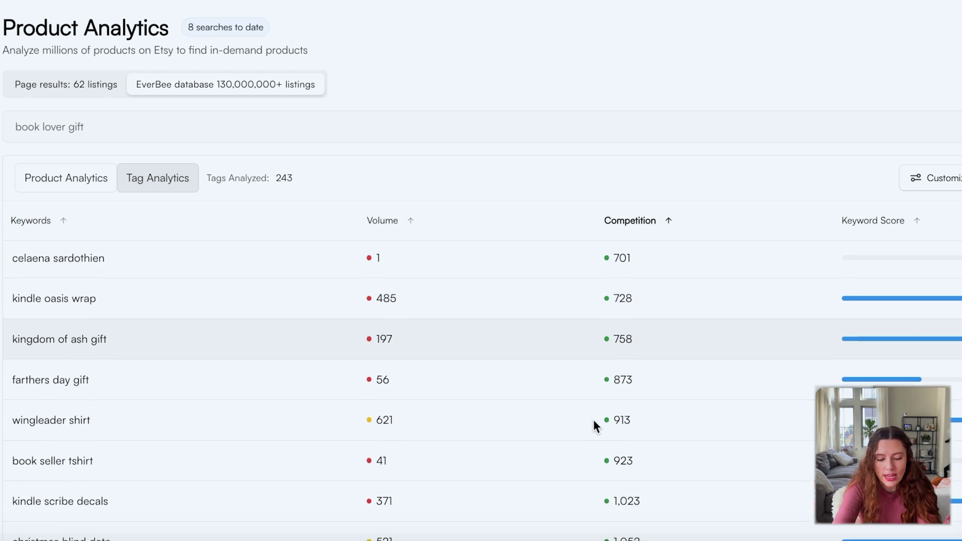
scroll(594, 426, down, 3)
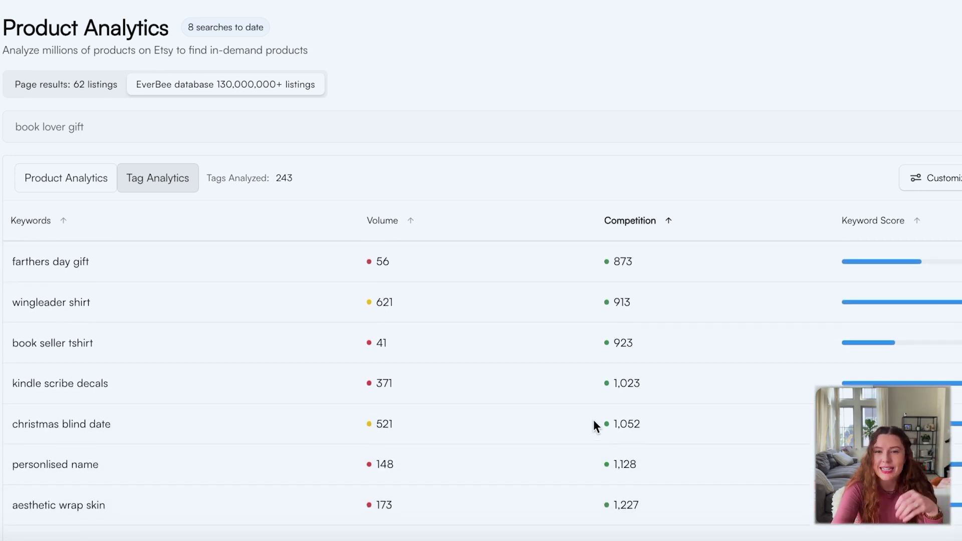